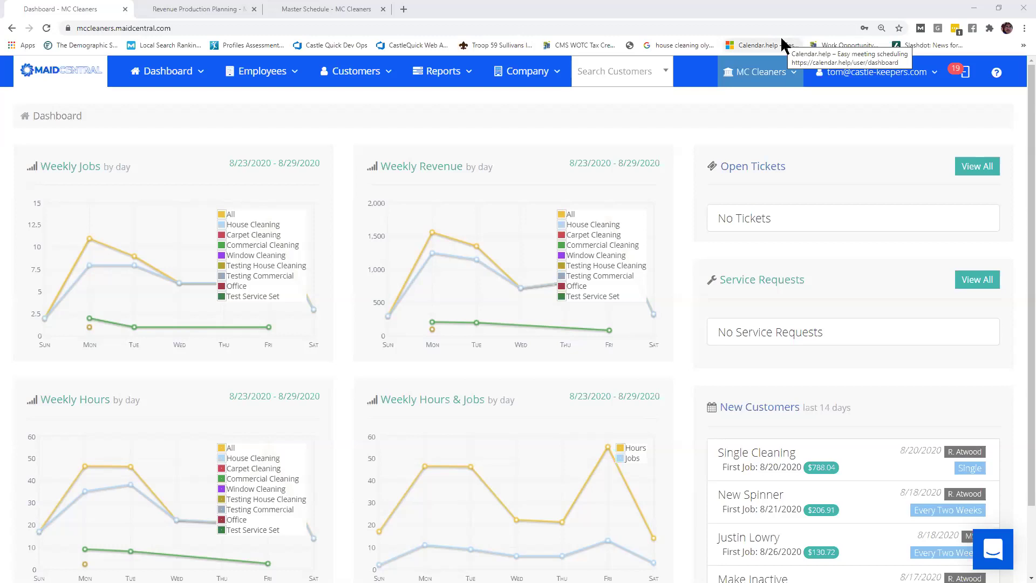
Step: Review the daily revenue and rotation week numbers for August 2020 in the Revenue Production Planning report
{"action": "left_click", "coordinate": [337, 70]}
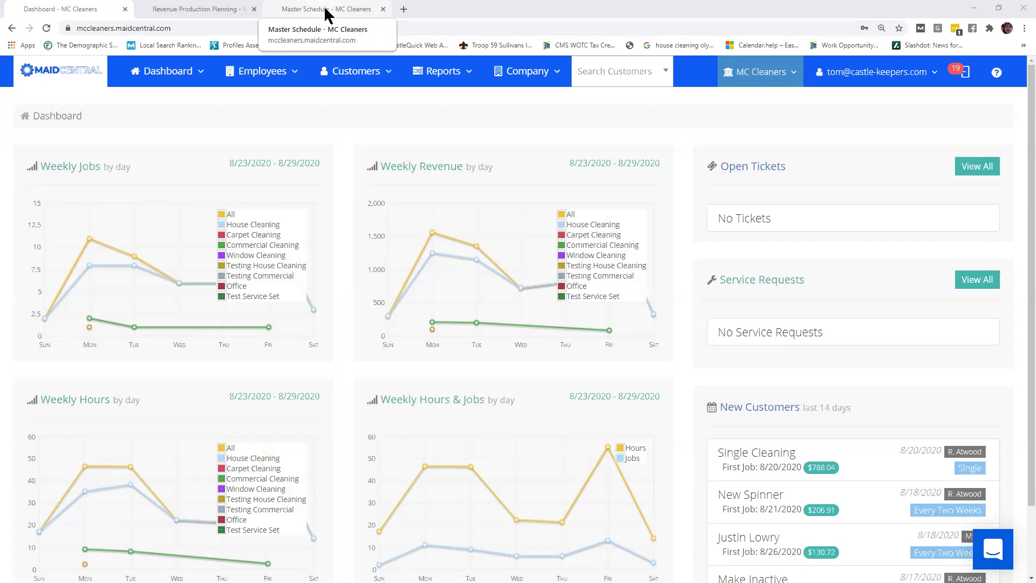
{"action": "left_click", "coordinate": [327, 11]}
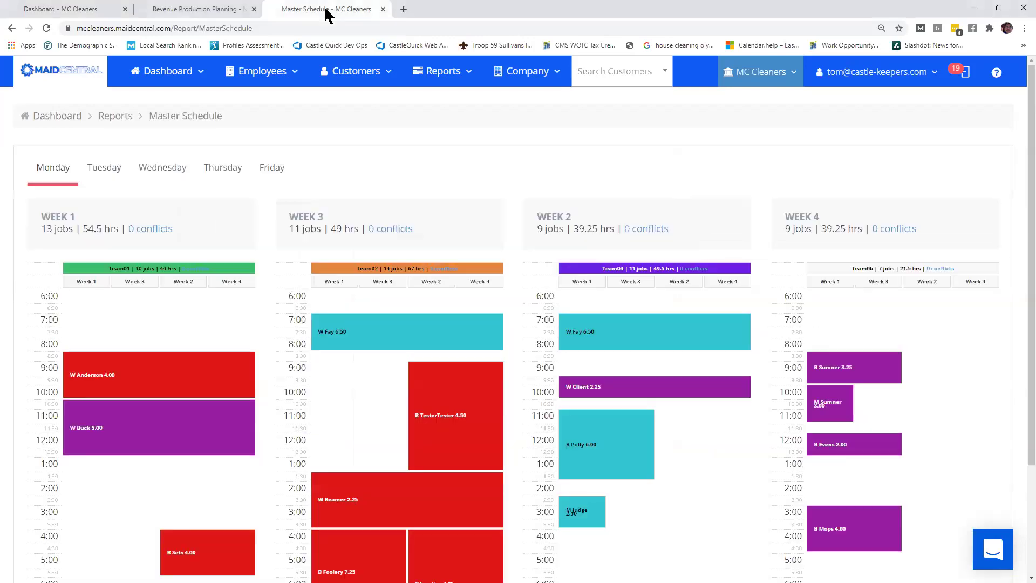
{"action": "left_click", "coordinate": [217, 10]}
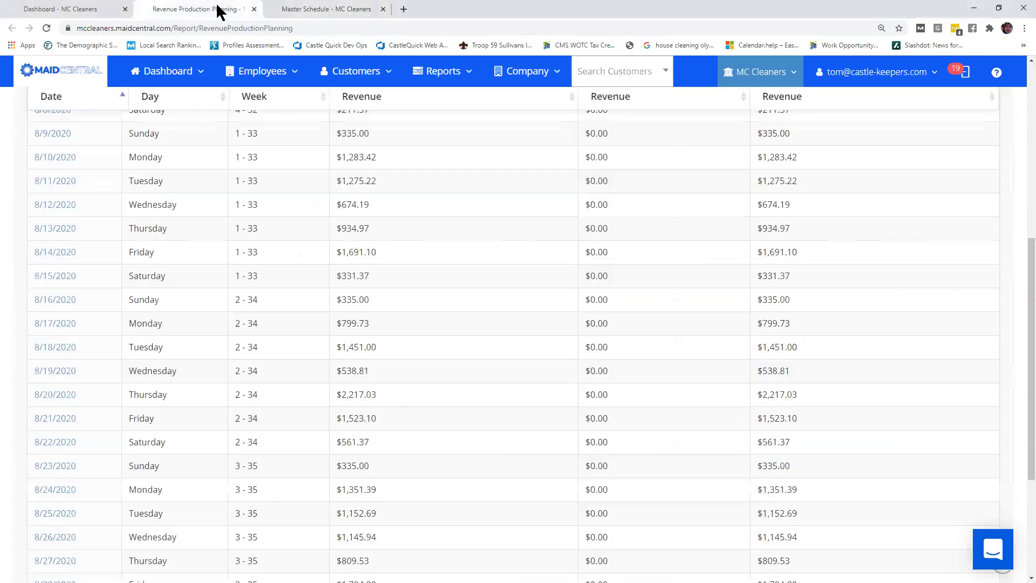
{"action": "scroll", "coordinate": [356, 394], "scroll_direction": "up", "scroll_amount": 6}
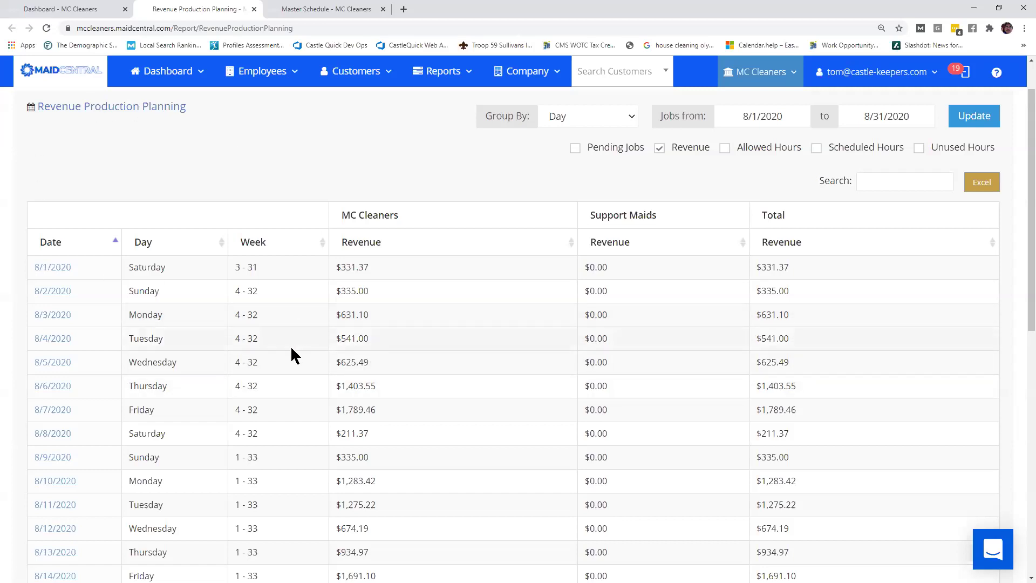
{"action": "scroll", "coordinate": [238, 405], "scroll_direction": "down", "scroll_amount": 3}
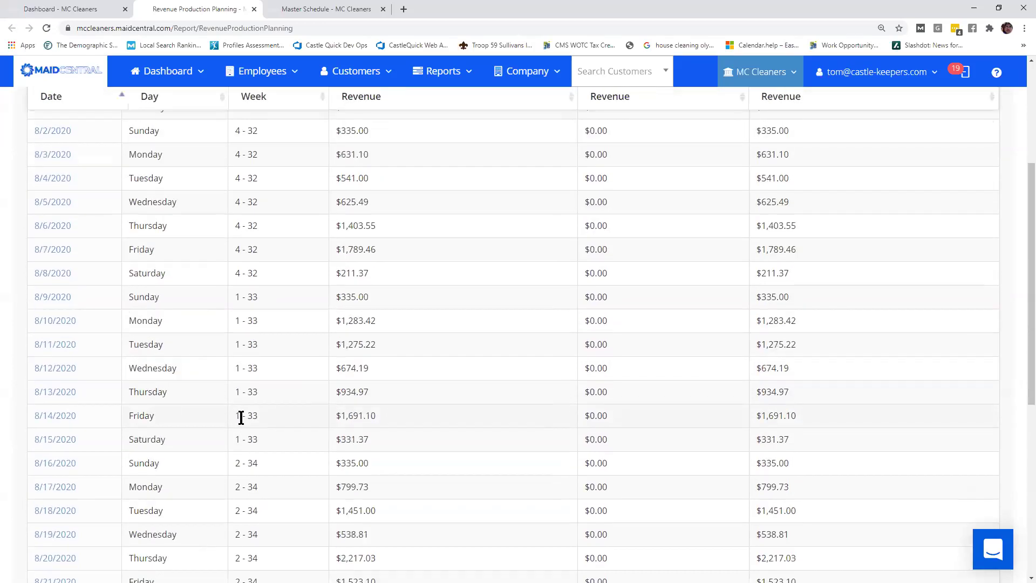
{"action": "scroll", "coordinate": [242, 416], "scroll_direction": "down", "scroll_amount": 3}
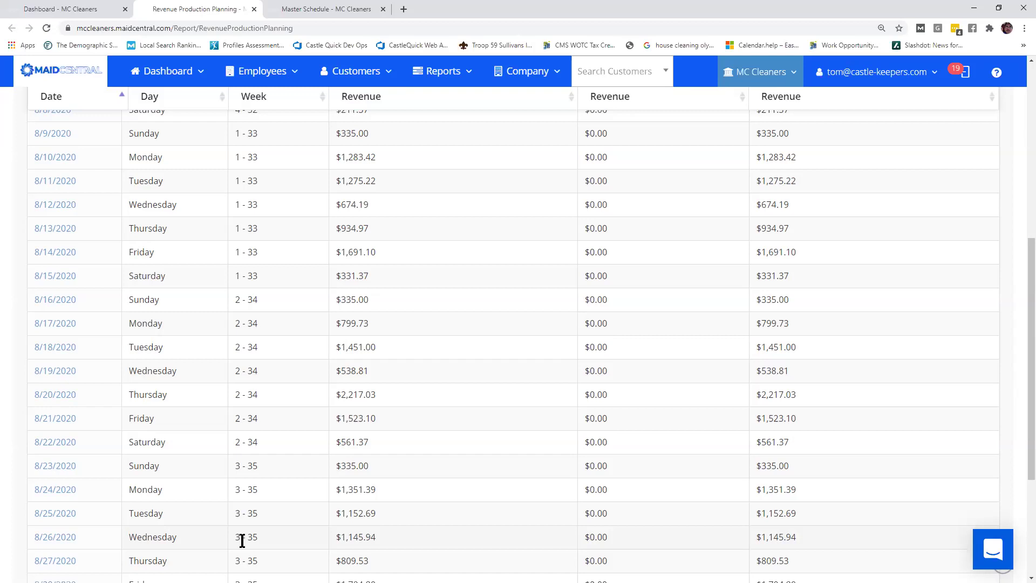
{"action": "scroll", "coordinate": [242, 540], "scroll_direction": "up", "scroll_amount": 5}
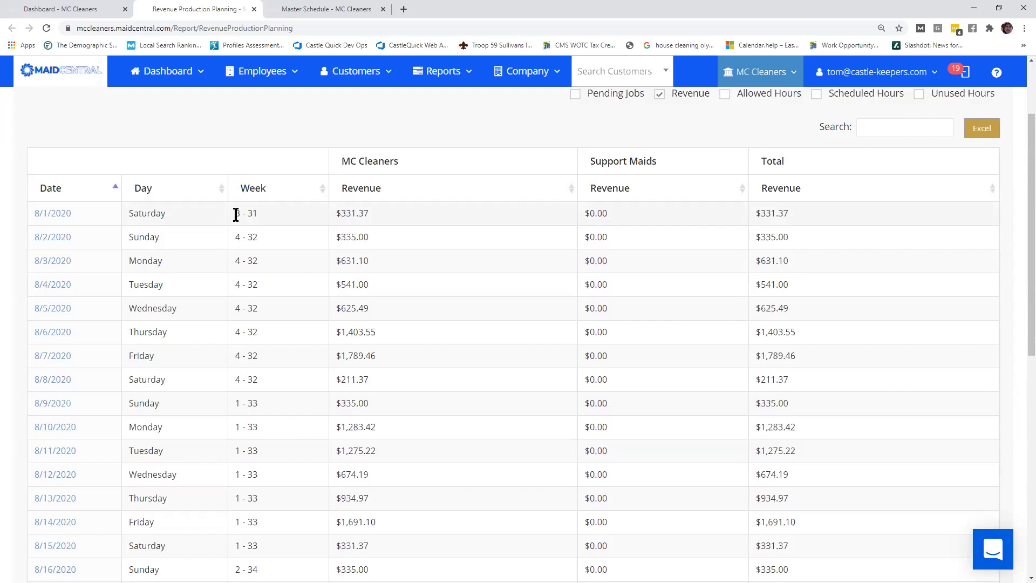
{"action": "scroll", "coordinate": [291, 351], "scroll_direction": "down", "scroll_amount": 5}
{"action": "scroll", "coordinate": [294, 416], "scroll_direction": "down", "scroll_amount": 1}
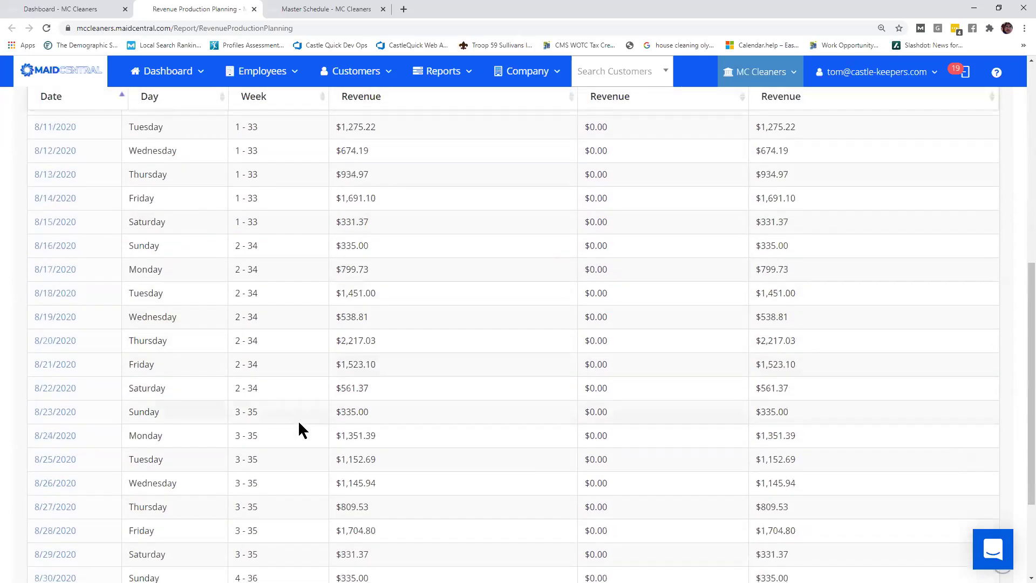
{"action": "scroll", "coordinate": [265, 458], "scroll_direction": "down", "scroll_amount": 3}
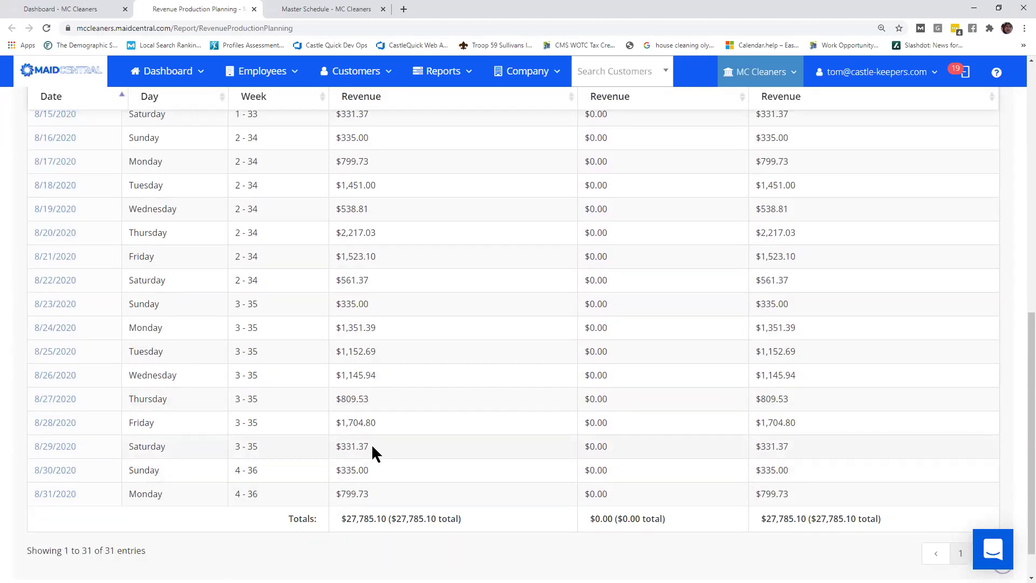
Step: Compare the revenue of Saturday 8/29/2020 with that of Saturday 8/1/2020 in the report
{"action": "left_click_drag", "start_coordinate": [370, 447], "coordinate": [329, 448]}
{"action": "scroll", "coordinate": [423, 417], "scroll_direction": "up", "scroll_amount": 7}
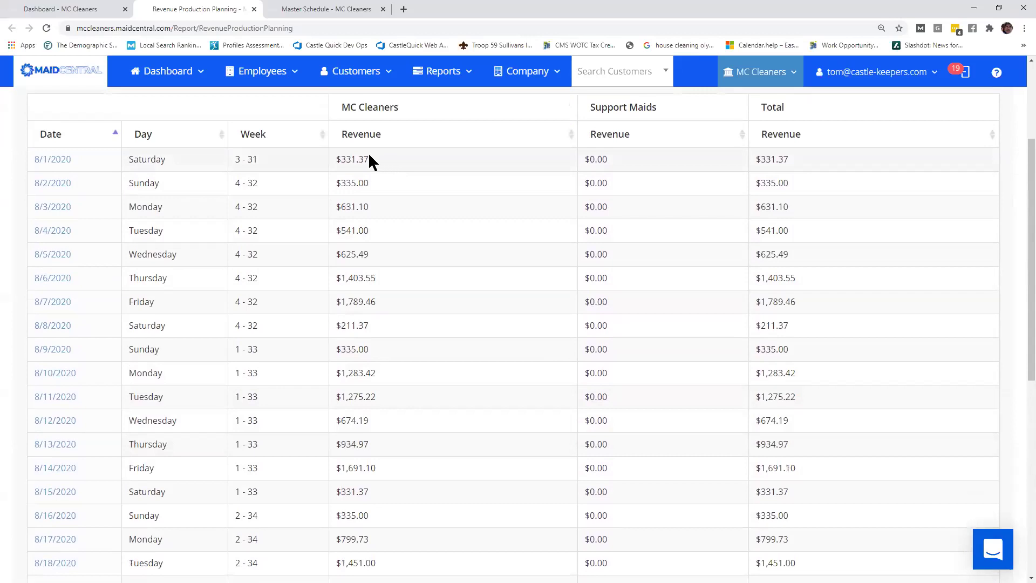
{"action": "left_click_drag", "start_coordinate": [322, 161], "coordinate": [317, 182]}
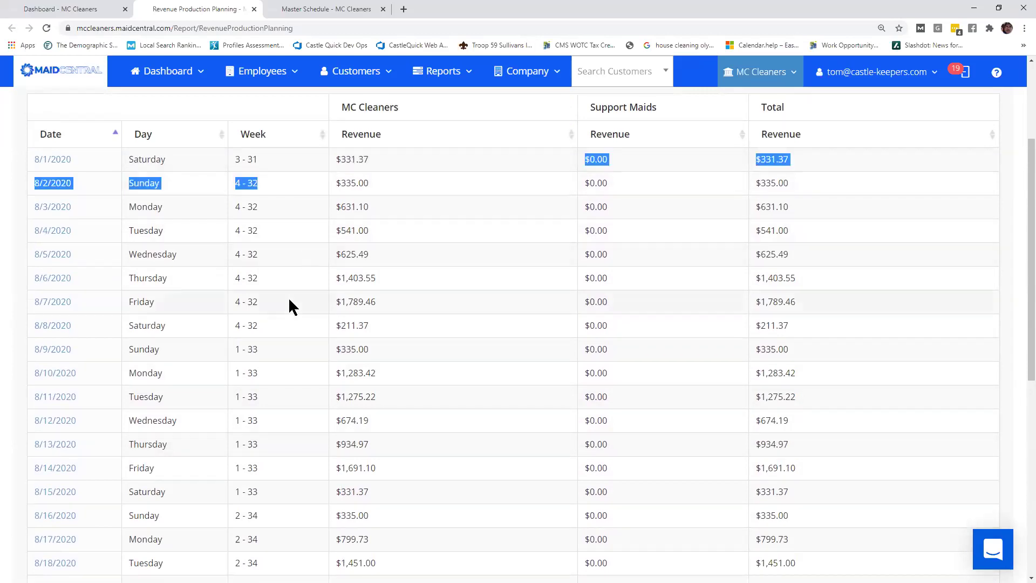
{"action": "left_click", "coordinate": [379, 151]}
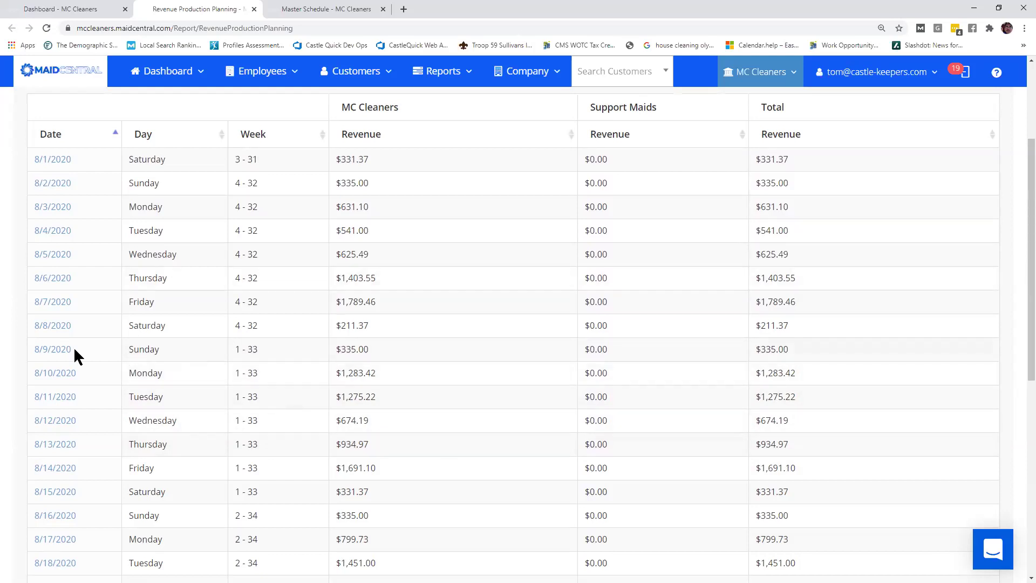
Step: Compare the Monday weeks in the Master Schedule with the week numbers in the Revenue Production Planning report
{"action": "left_click", "coordinate": [438, 71]}
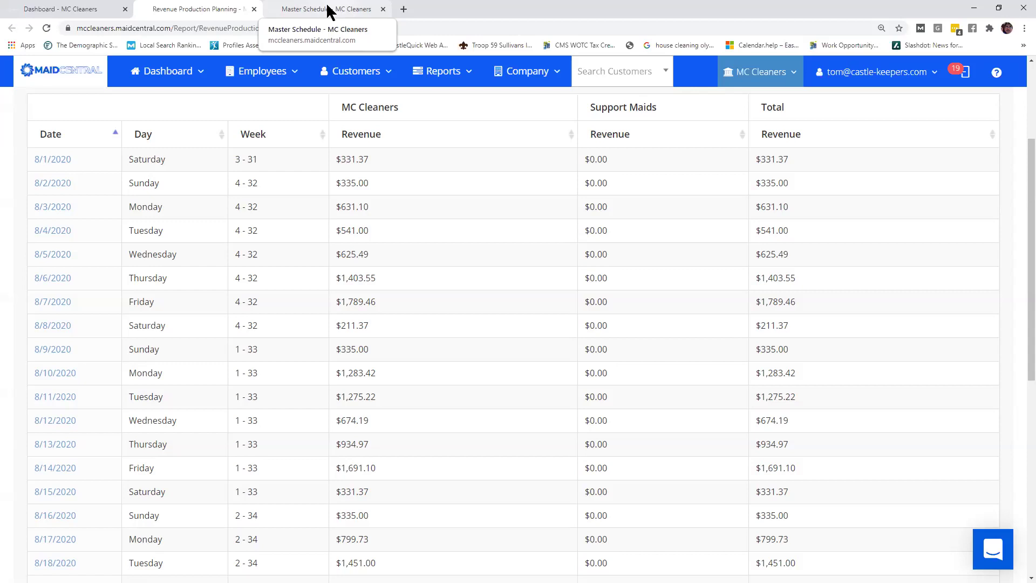
{"action": "left_click", "coordinate": [328, 9]}
{"action": "mouse_move", "coordinate": [341, 477]}
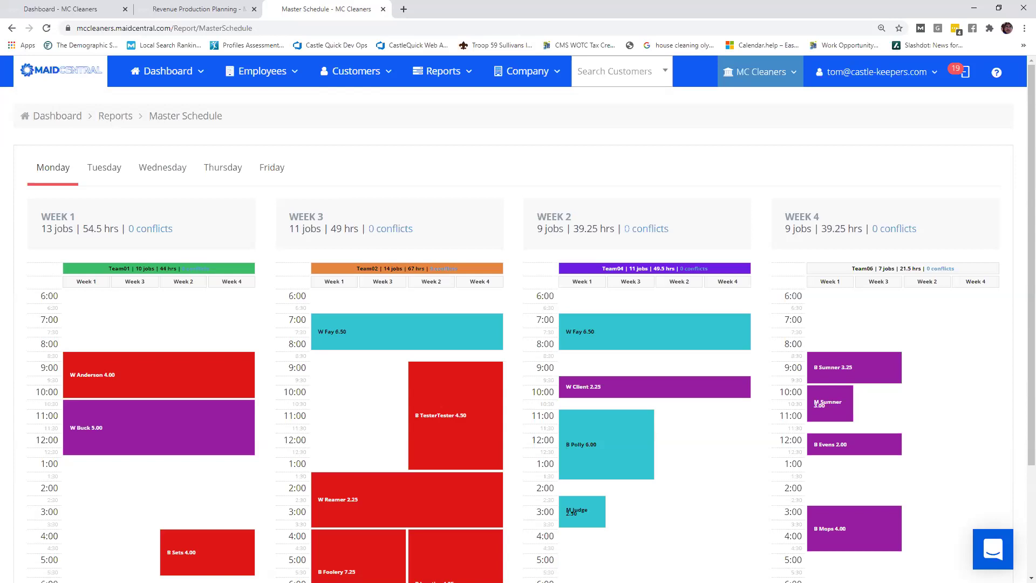
{"action": "left_click", "coordinate": [199, 11]}
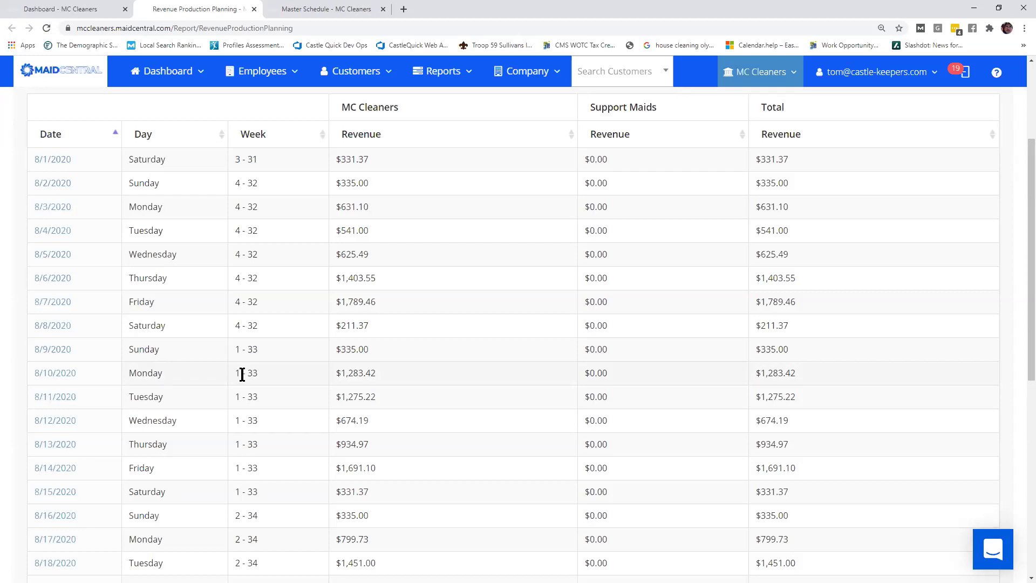
{"action": "scroll", "coordinate": [242, 374], "scroll_direction": "down", "scroll_amount": 5}
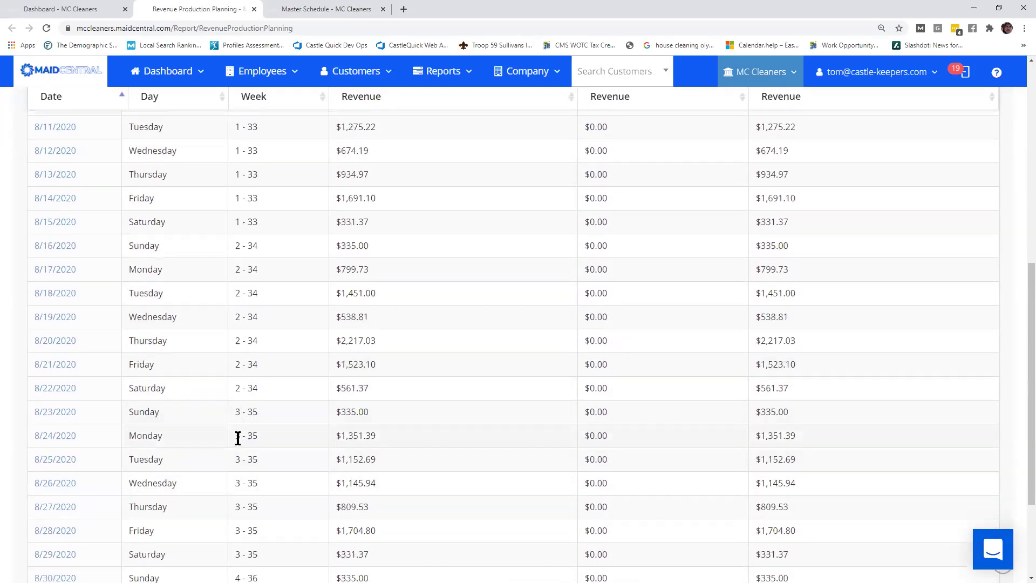
Step: View the job details of Team02's every-two-weeks 9:00 AM job in the Monday Master Schedule
{"action": "left_click", "coordinate": [327, 10]}
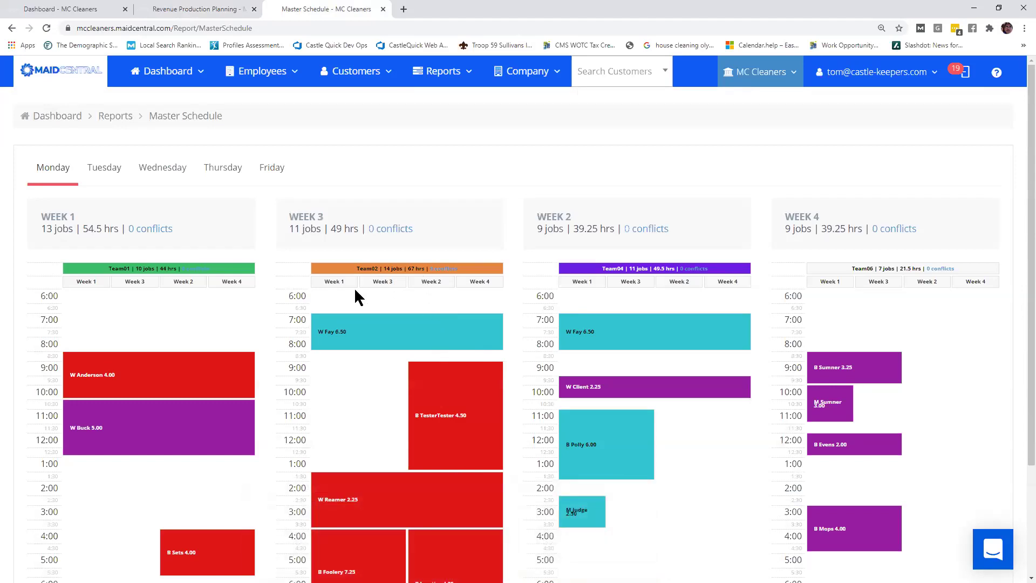
{"action": "mouse_move", "coordinate": [465, 417]}
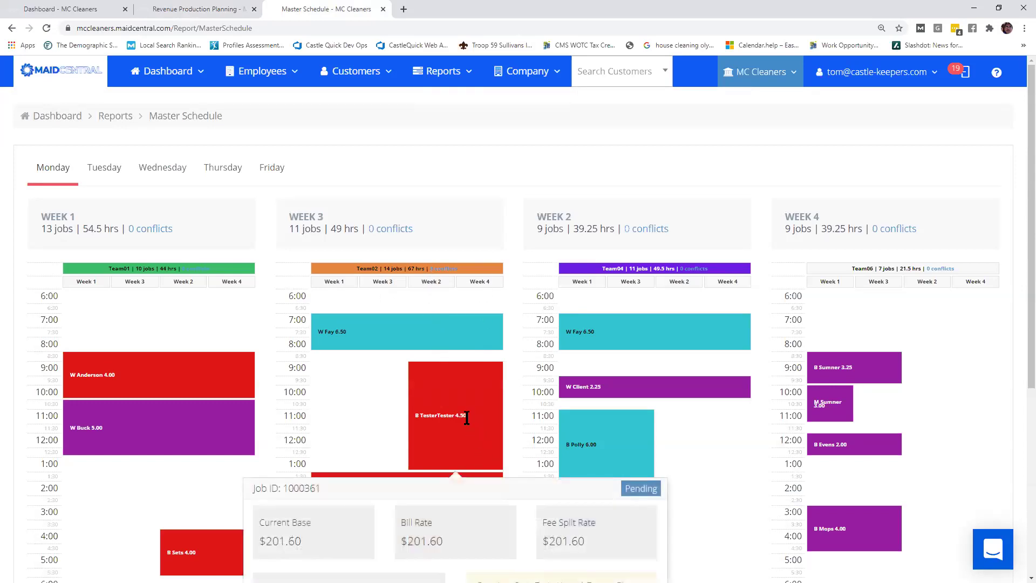
{"action": "scroll", "coordinate": [474, 415], "scroll_direction": "down", "scroll_amount": 3}
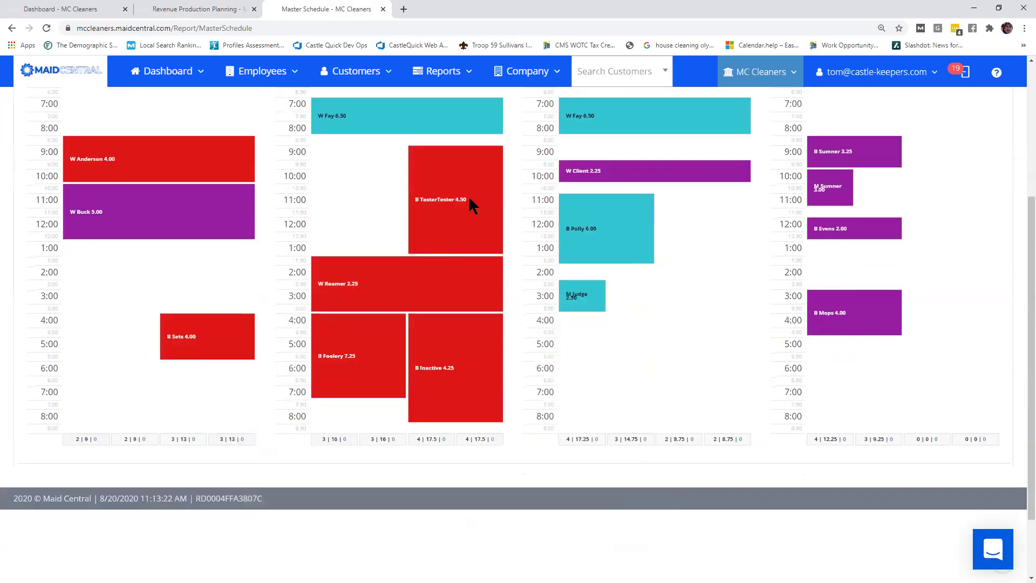
{"action": "mouse_move", "coordinate": [469, 197]}
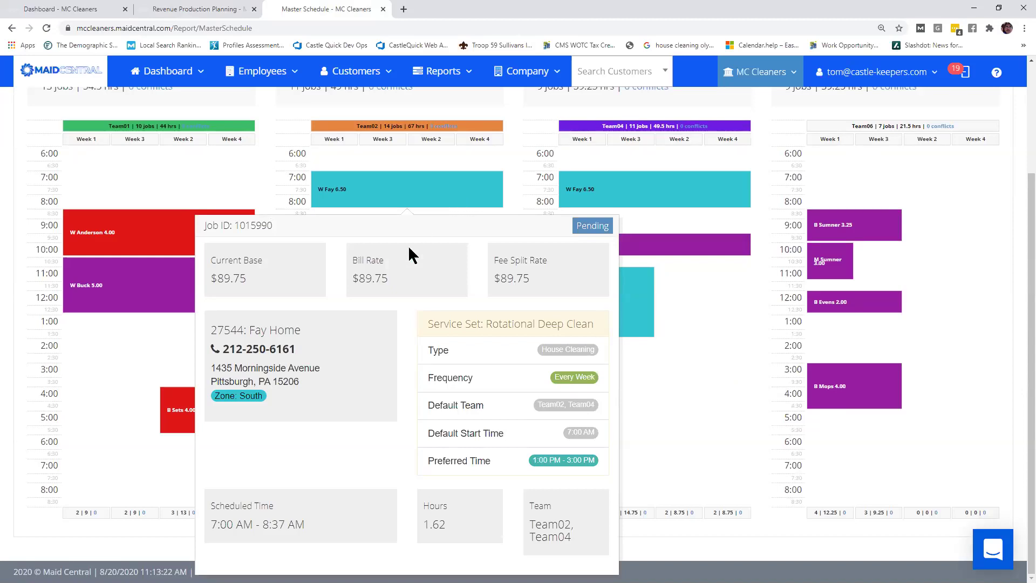
{"action": "scroll", "coordinate": [462, 272], "scroll_direction": "down", "scroll_amount": 2}
{"action": "scroll", "coordinate": [466, 261], "scroll_direction": "up", "scroll_amount": 1}
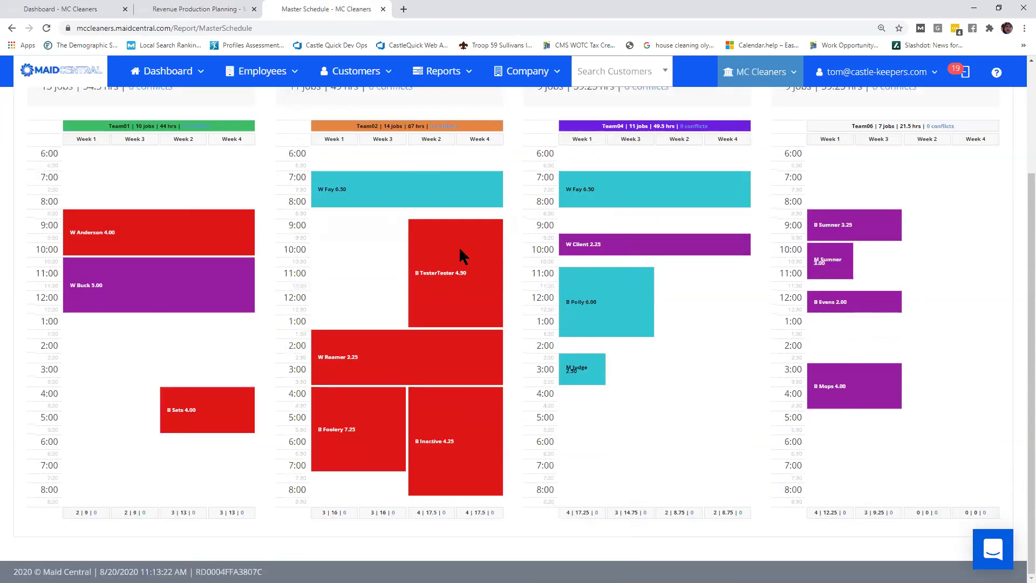
{"action": "scroll", "coordinate": [452, 262], "scroll_direction": "down", "scroll_amount": 1}
{"action": "left_click", "coordinate": [453, 229]}
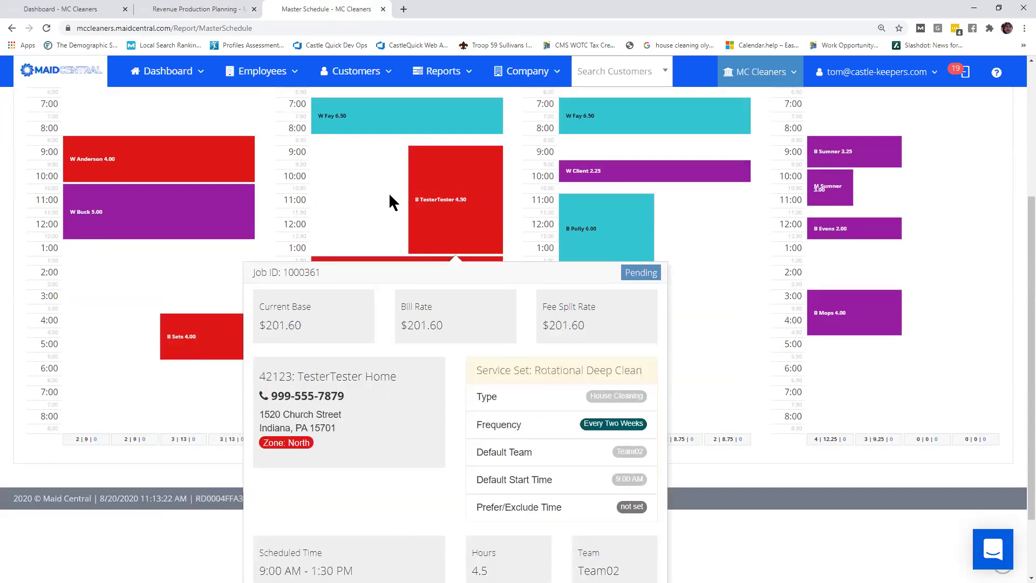
Step: Examine the per-week jobs, hours and conflicts totals below each team's Monday schedule at a larger page size
{"action": "scroll", "coordinate": [391, 204], "scroll_direction": "up", "scroll_amount": 1}
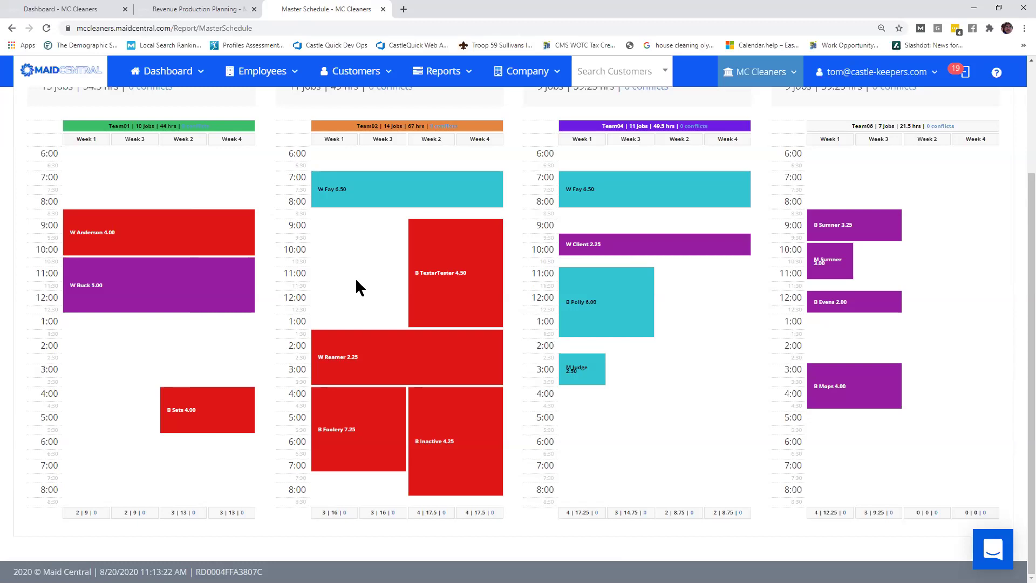
{"action": "scroll", "coordinate": [355, 278], "scroll_direction": "down", "scroll_amount": 2}
{"action": "scroll", "coordinate": [216, 404], "scroll_direction": "up", "scroll_amount": 2}
{"action": "key", "text": "ctrl+plus"}
{"action": "key", "text": "ctrl+plus"}
{"action": "scroll", "coordinate": [273, 430], "scroll_direction": "down", "scroll_amount": 5}
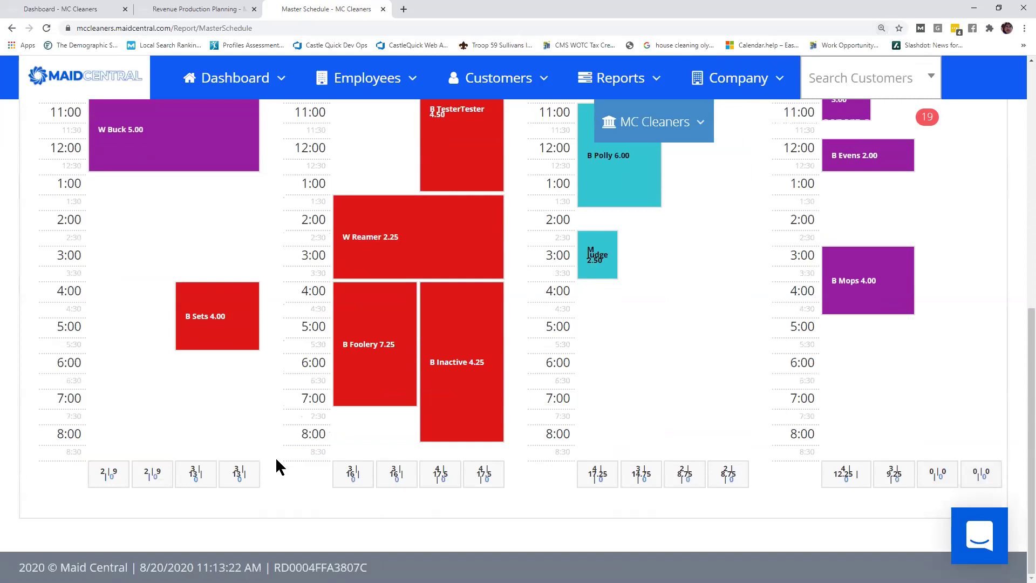
{"action": "key", "text": "ctrl+minus"}
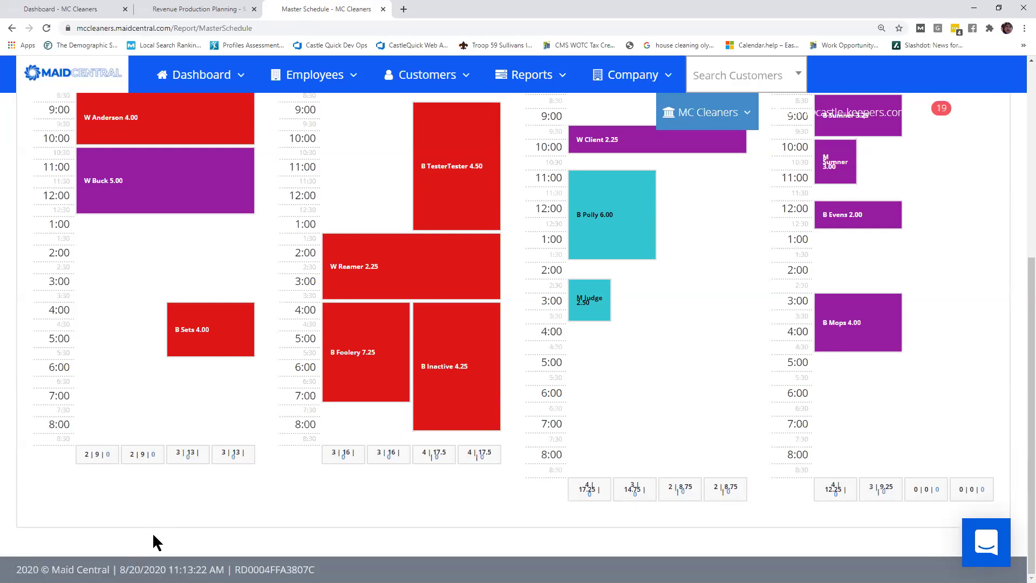
{"action": "scroll", "coordinate": [153, 533], "scroll_direction": "up", "scroll_amount": 3}
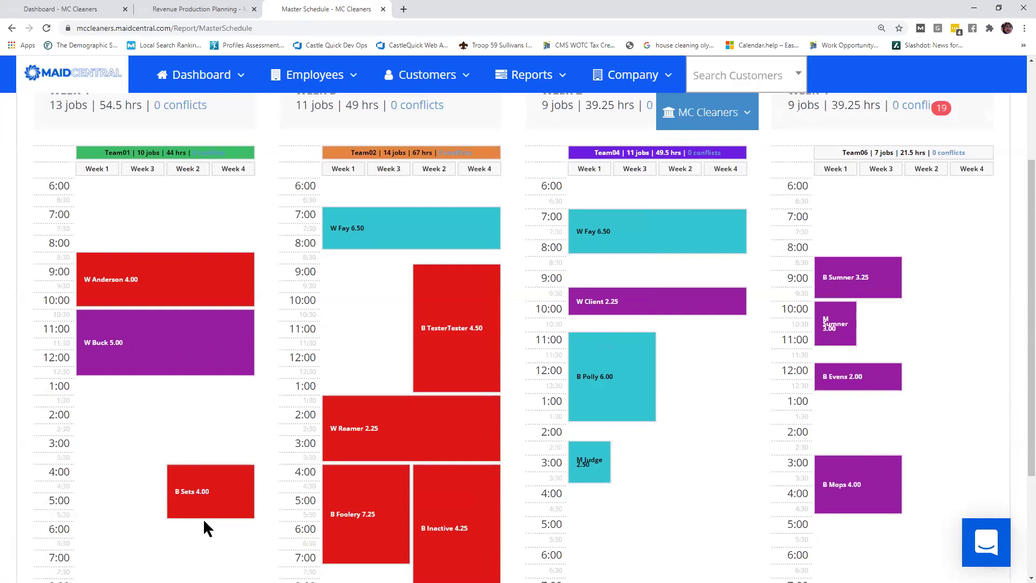
{"action": "scroll", "coordinate": [189, 518], "scroll_direction": "down", "scroll_amount": 1}
{"action": "key", "text": "ctrl+minus"}
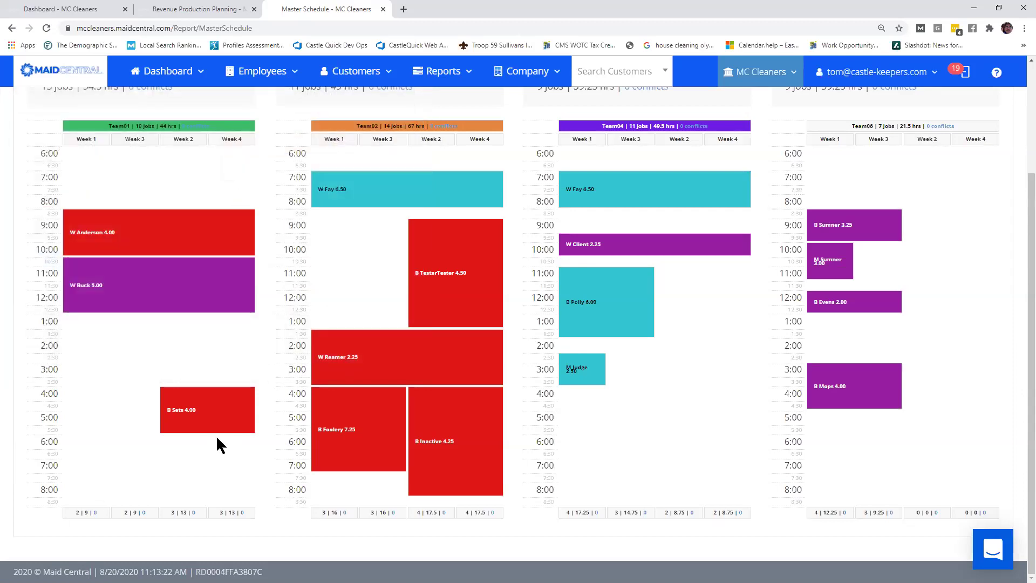
Step: Open Team01's every-two-weeks Monday job for editing and set its start time to 12:00 PM
{"action": "double_click", "coordinate": [216, 412]}
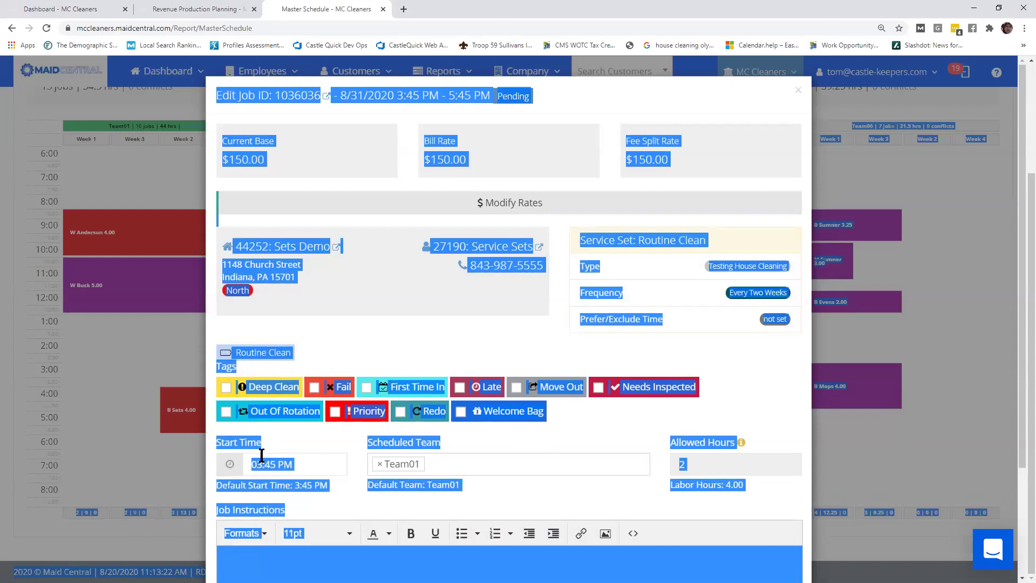
{"action": "left_click", "coordinate": [278, 463]}
{"action": "left_click", "coordinate": [293, 479]}
{"action": "left_click", "coordinate": [294, 480]}
{"action": "left_click", "coordinate": [294, 480]}
{"action": "left_click", "coordinate": [294, 480]}
{"action": "left_click", "coordinate": [294, 480]}
{"action": "left_click", "coordinate": [294, 480]}
{"action": "left_click", "coordinate": [294, 480]}
{"action": "left_click", "coordinate": [294, 480]}
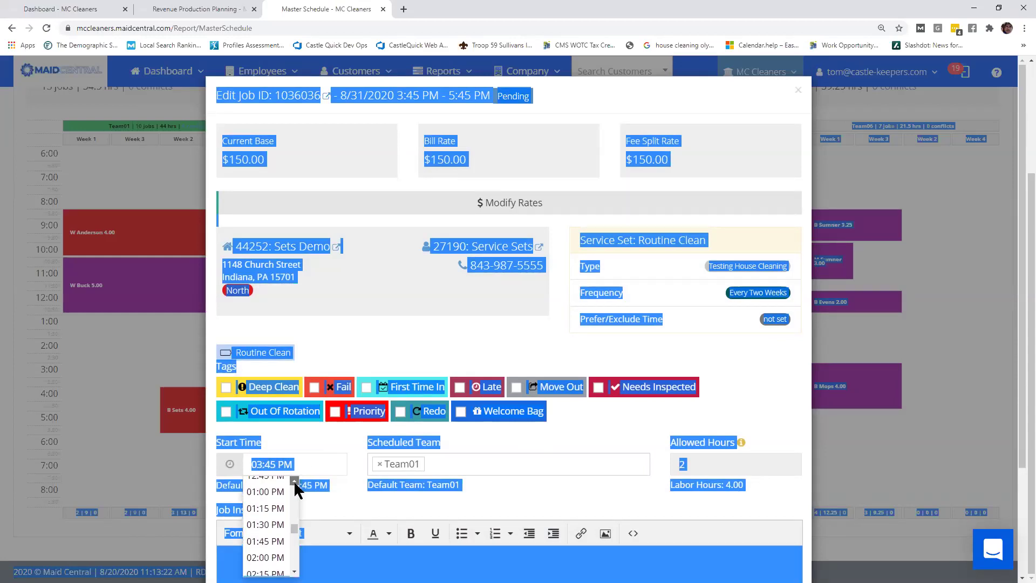
{"action": "left_click", "coordinate": [293, 480]}
{"action": "left_click", "coordinate": [293, 480]}
{"action": "left_click", "coordinate": [293, 480]}
{"action": "left_click", "coordinate": [284, 494]}
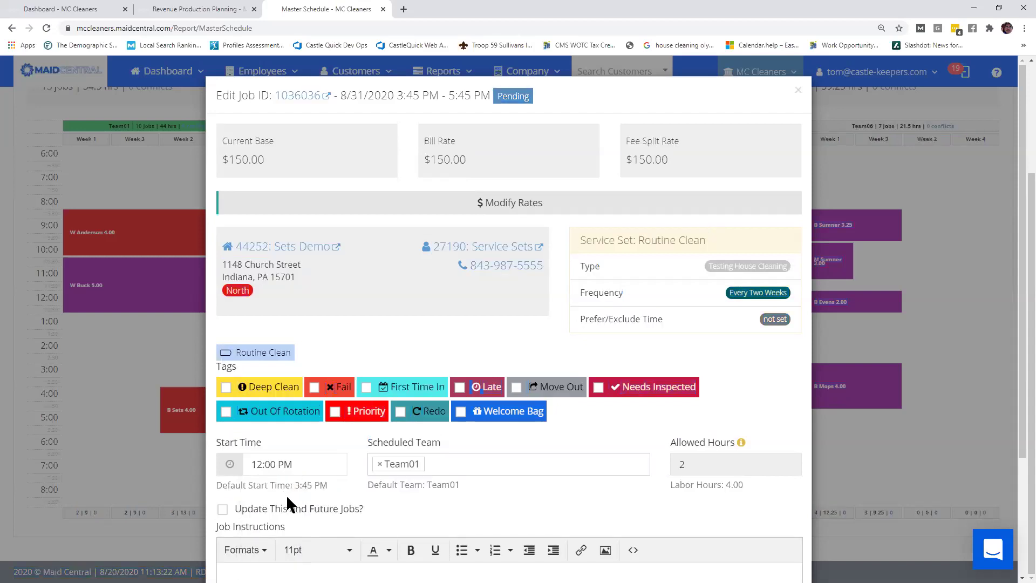
Step: Apply the start time change to this and future jobs and save the job
{"action": "left_click", "coordinate": [223, 510]}
{"action": "scroll", "coordinate": [495, 499], "scroll_direction": "down", "scroll_amount": 3}
{"action": "left_click", "coordinate": [781, 546]}
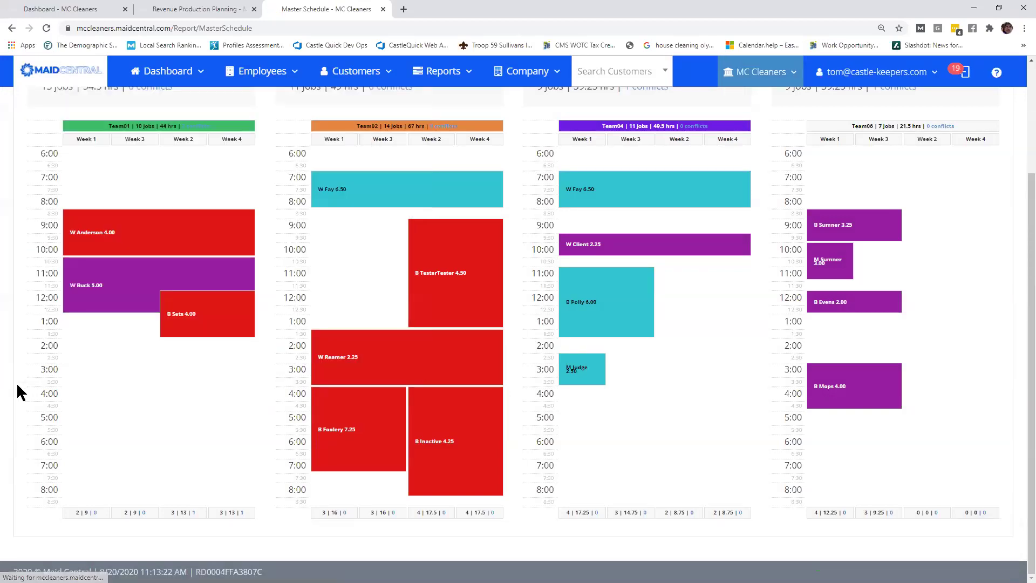
Step: View the schedule conflict details for Team01's Monday in week 4 and close them
{"action": "mouse_move", "coordinate": [209, 310]}
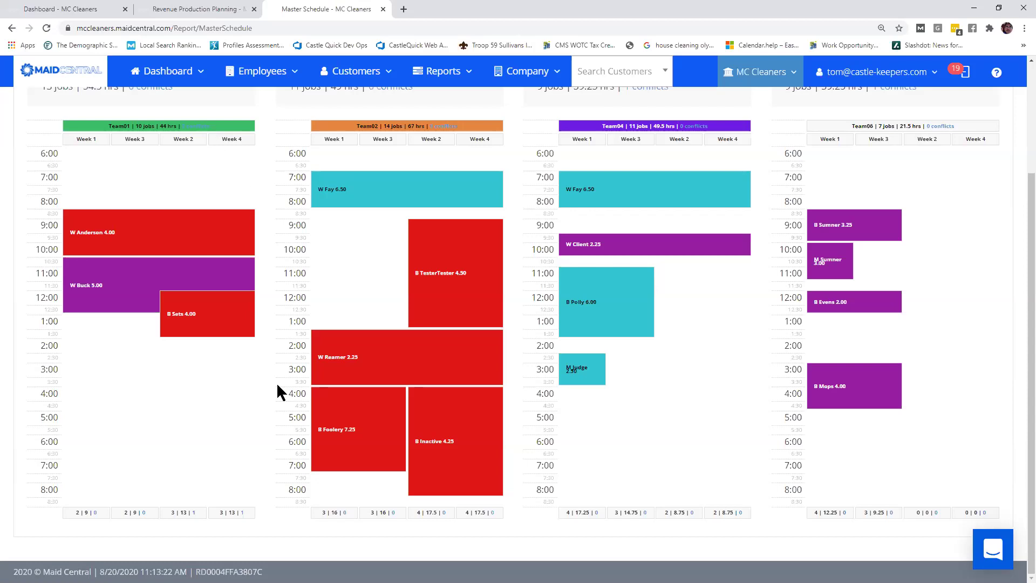
{"action": "left_click", "coordinate": [241, 513]}
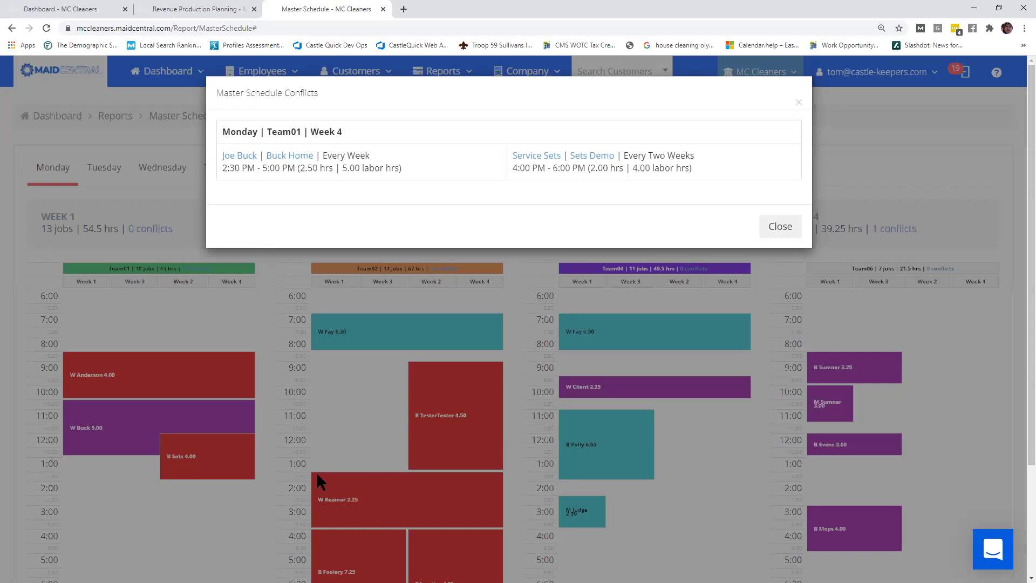
{"action": "left_click", "coordinate": [784, 229]}
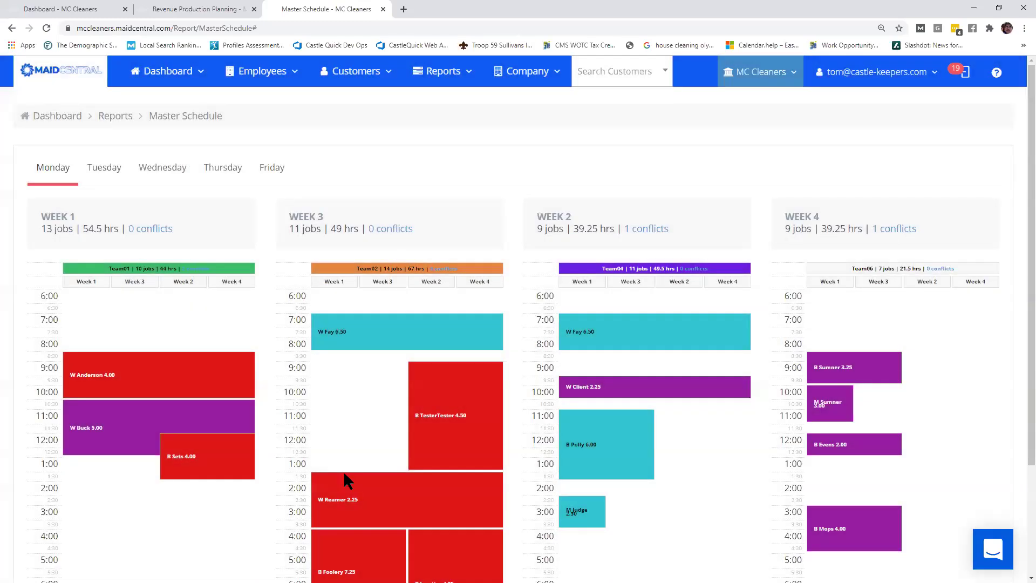
Step: Set the start time of Team01's every-two-weeks Monday job to 02:00 PM for this and future jobs and save the job
{"action": "double_click", "coordinate": [210, 459]}
{"action": "left_click", "coordinate": [279, 467]}
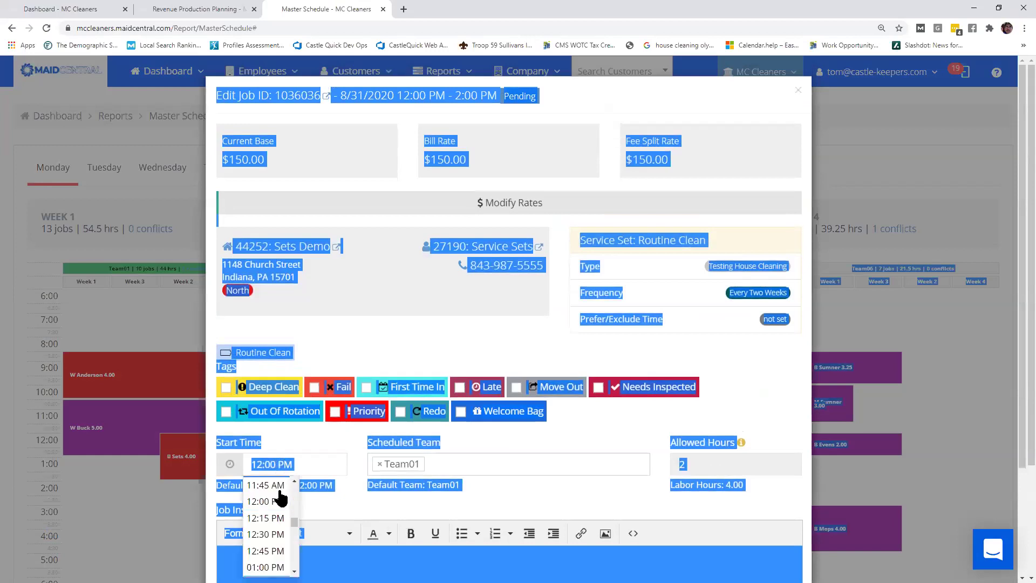
{"action": "scroll", "coordinate": [267, 518], "scroll_direction": "down", "scroll_amount": 3}
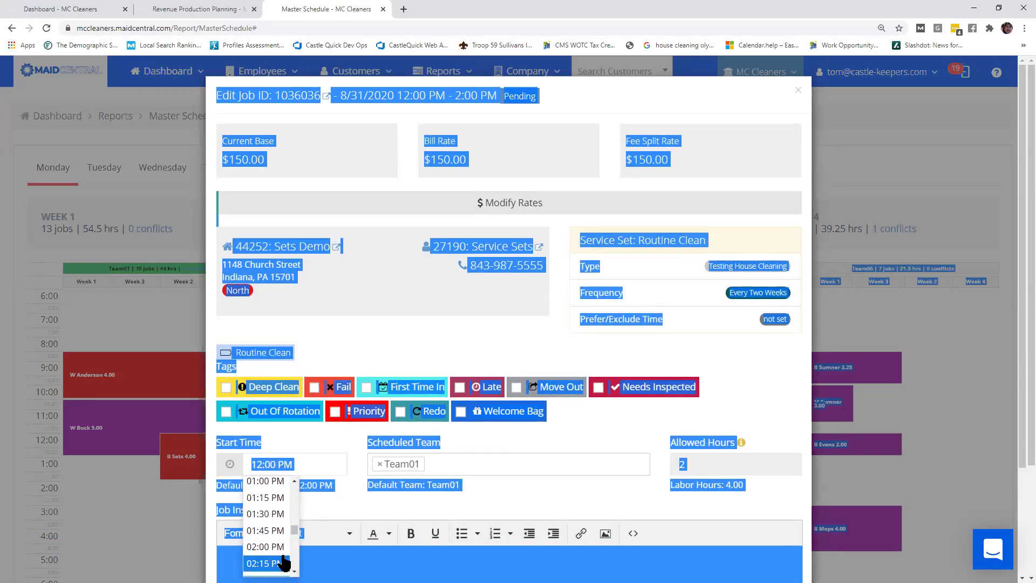
{"action": "left_click", "coordinate": [265, 553]}
{"action": "left_click", "coordinate": [222, 509]}
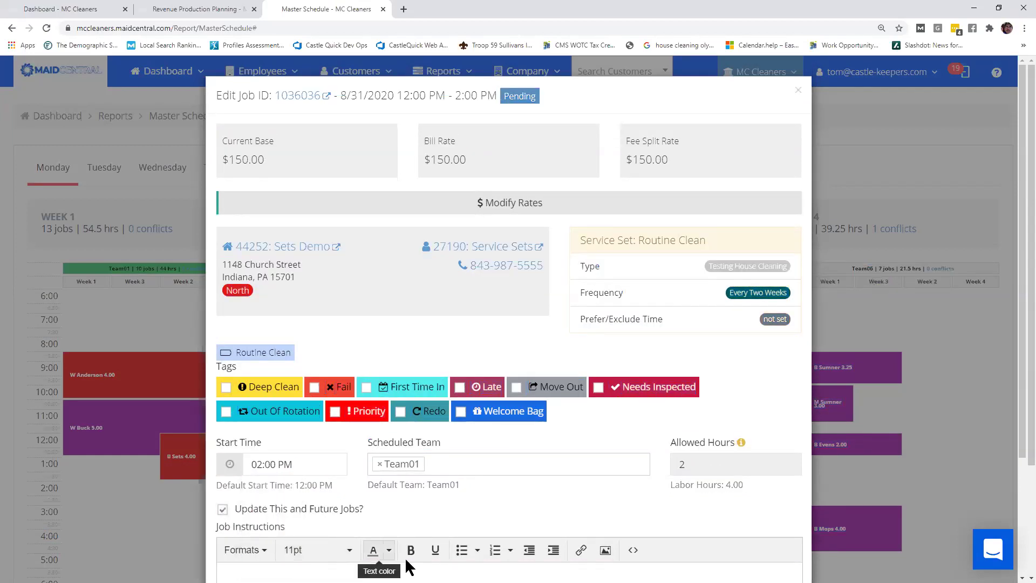
{"action": "scroll", "coordinate": [562, 559], "scroll_direction": "down", "scroll_amount": 3}
{"action": "left_click", "coordinate": [792, 544]}
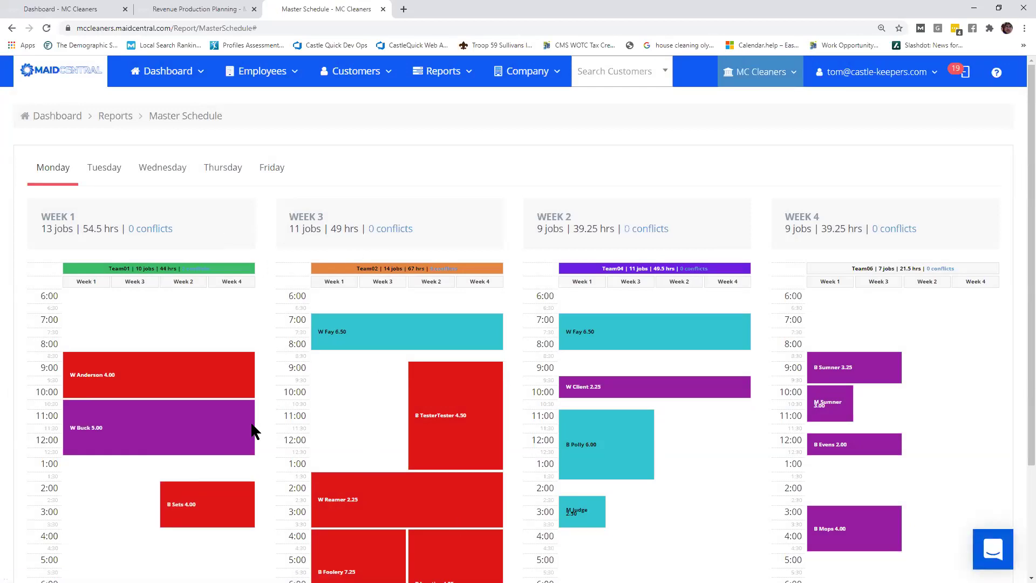
Step: Reassign the 2:00 PM Monday job from Team01 to Not Scheduled for this and future jobs and save it
{"action": "left_click", "coordinate": [206, 503]}
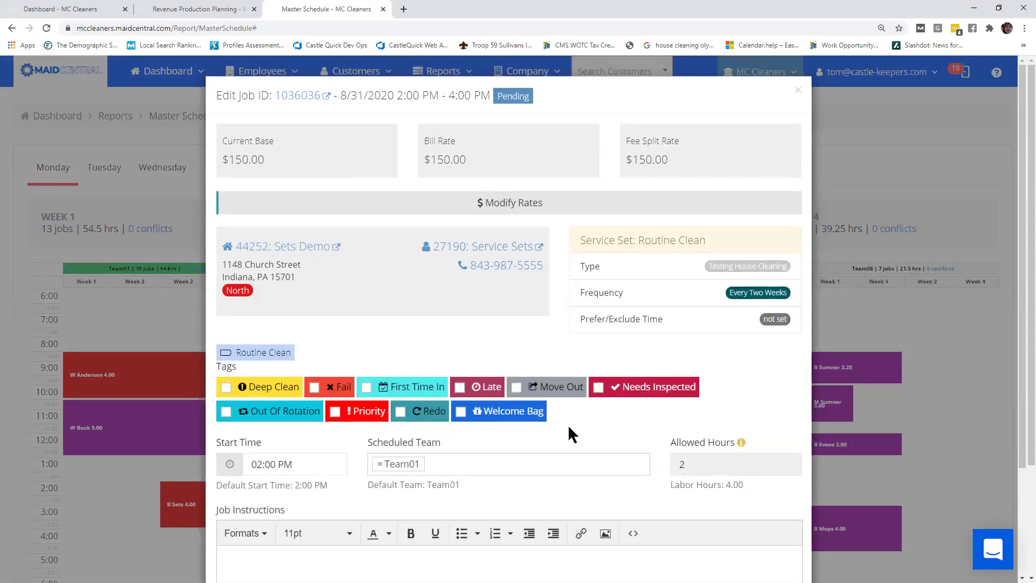
{"action": "left_click", "coordinate": [380, 466]}
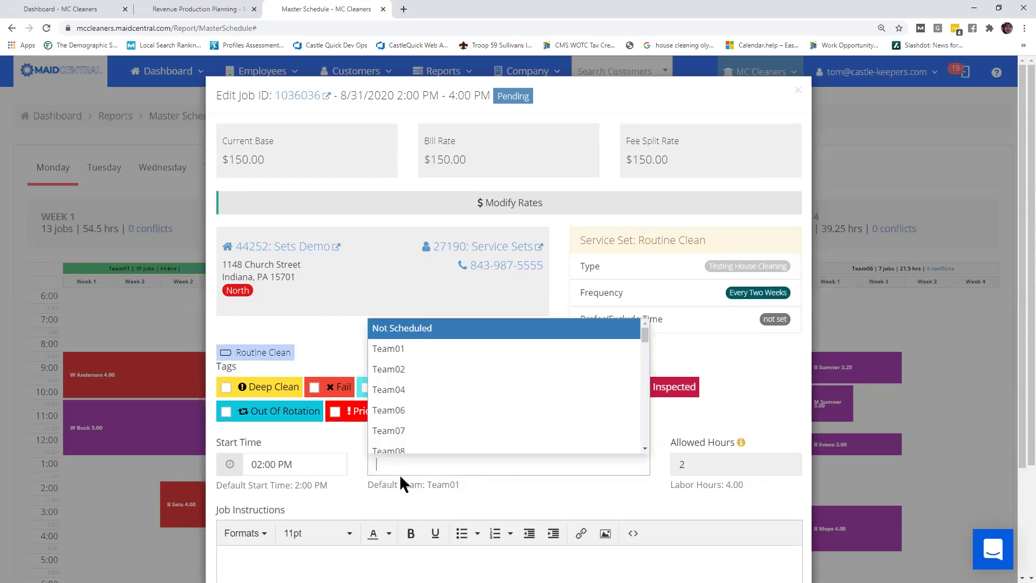
{"action": "left_click", "coordinate": [420, 338]}
{"action": "left_click", "coordinate": [222, 509]}
{"action": "scroll", "coordinate": [593, 534], "scroll_direction": "down", "scroll_amount": 3}
{"action": "left_click", "coordinate": [781, 540]}
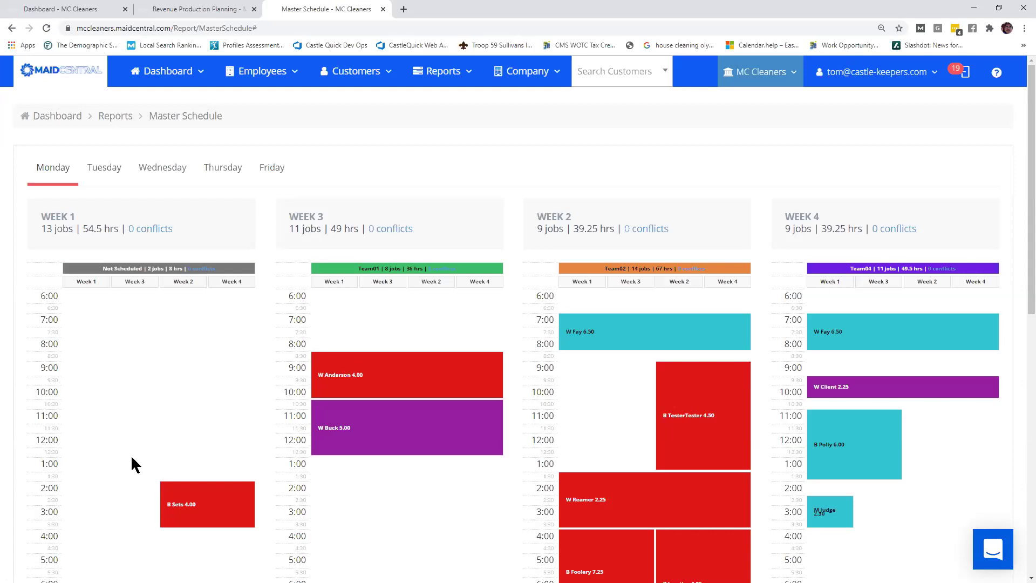
Step: Preview the details of the 2:00 PM job in the Not Scheduled column and compare it with the other teams' Monday schedules
{"action": "left_click", "coordinate": [207, 508]}
{"action": "left_click", "coordinate": [174, 473]}
{"action": "left_click", "coordinate": [235, 521]}
{"action": "left_click", "coordinate": [237, 531]}
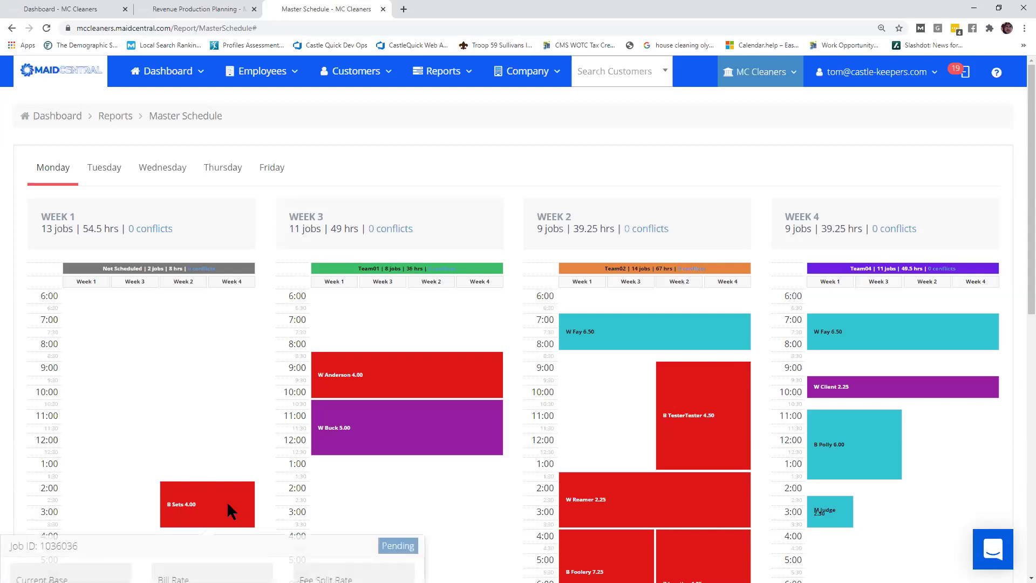
{"action": "mouse_move", "coordinate": [391, 368]}
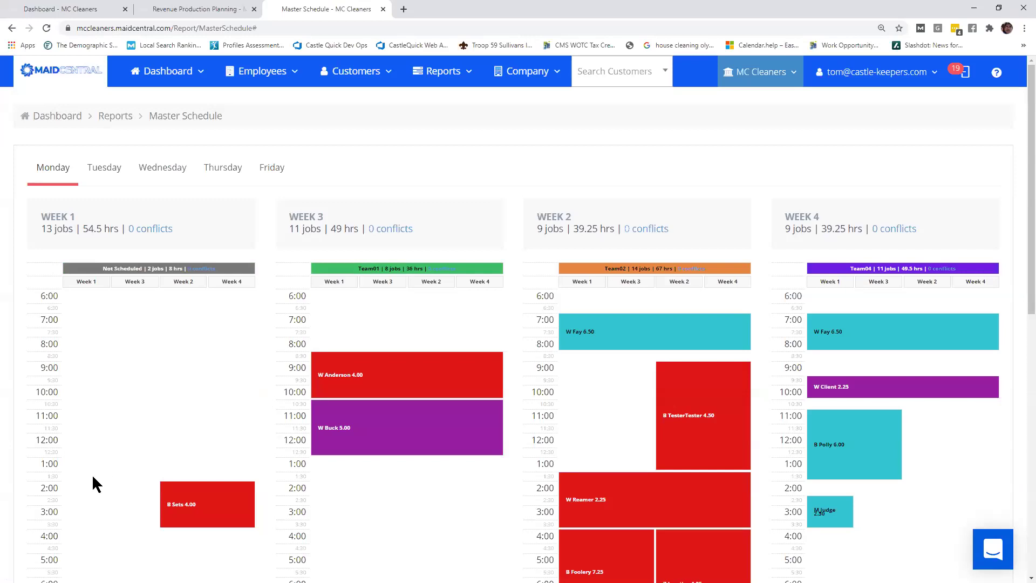
{"action": "mouse_move", "coordinate": [238, 510]}
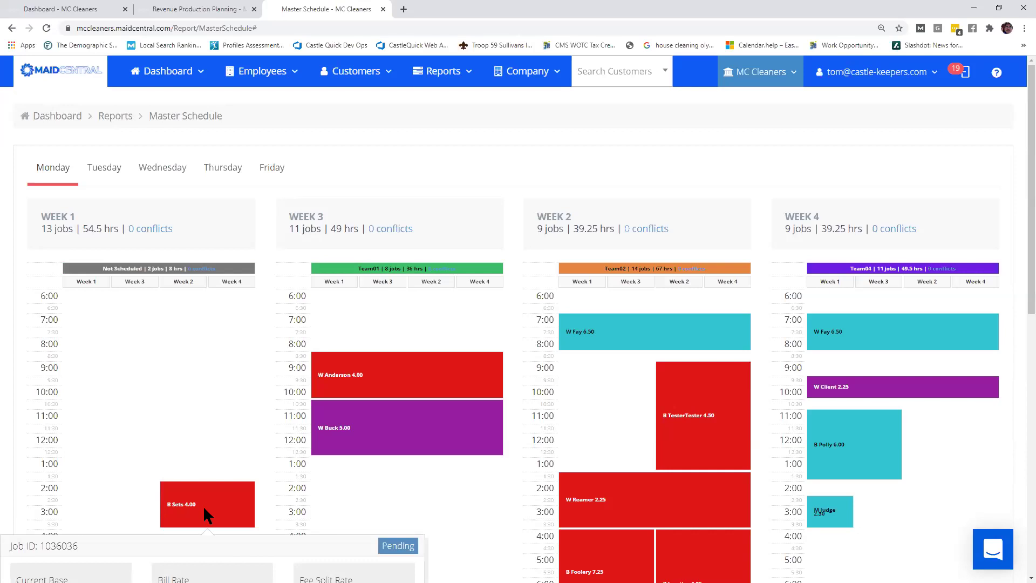
{"action": "mouse_move", "coordinate": [328, 369]}
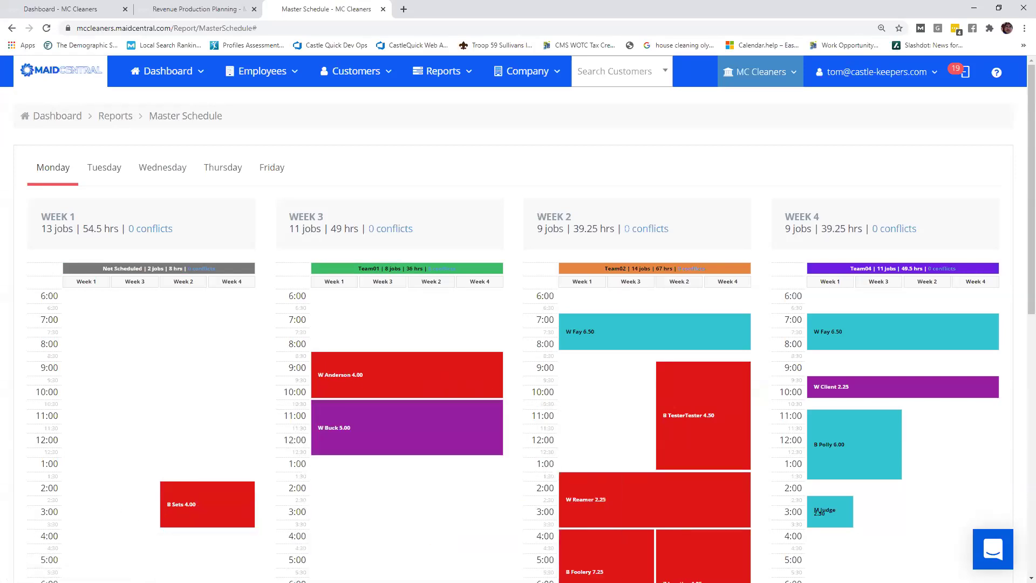
{"action": "mouse_move", "coordinate": [842, 520]}
Step: Assign the unscheduled 2:00 PM Monday job to Team01 for this and future jobs and save it
{"action": "double_click", "coordinate": [184, 512]}
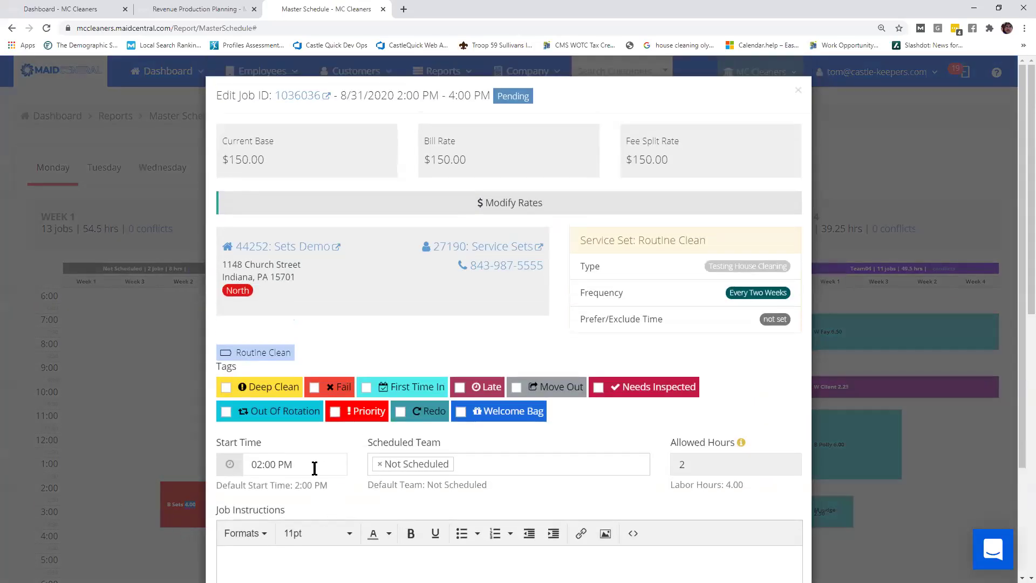
{"action": "left_click", "coordinate": [487, 464]}
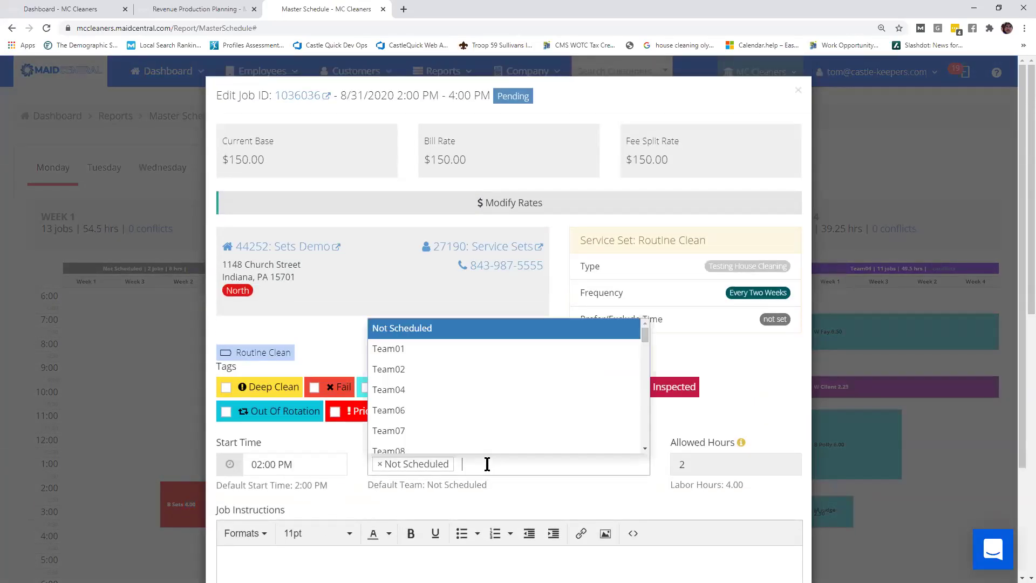
{"action": "left_click", "coordinate": [414, 356]}
{"action": "left_click", "coordinate": [380, 464]}
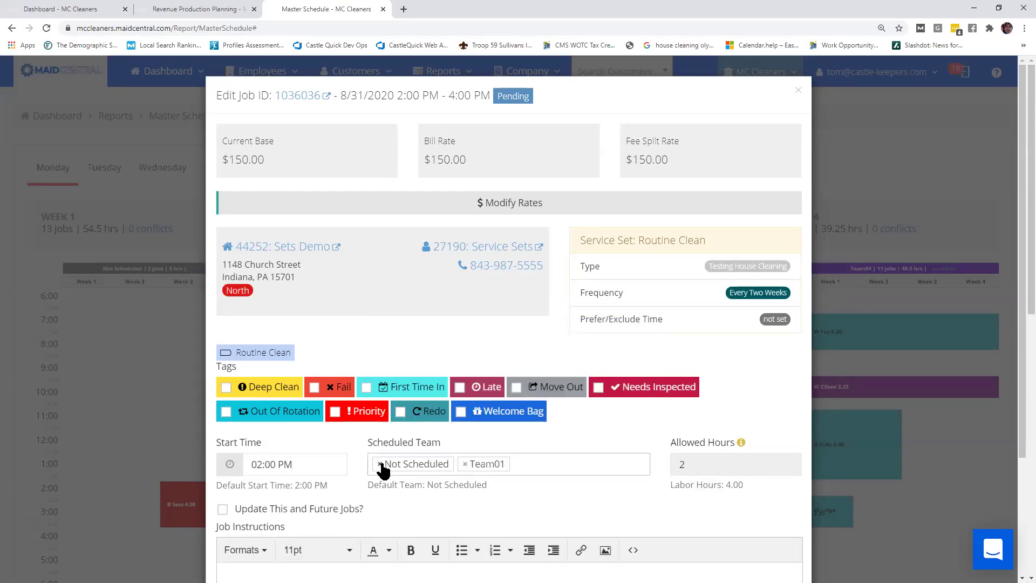
{"action": "left_click", "coordinate": [226, 510]}
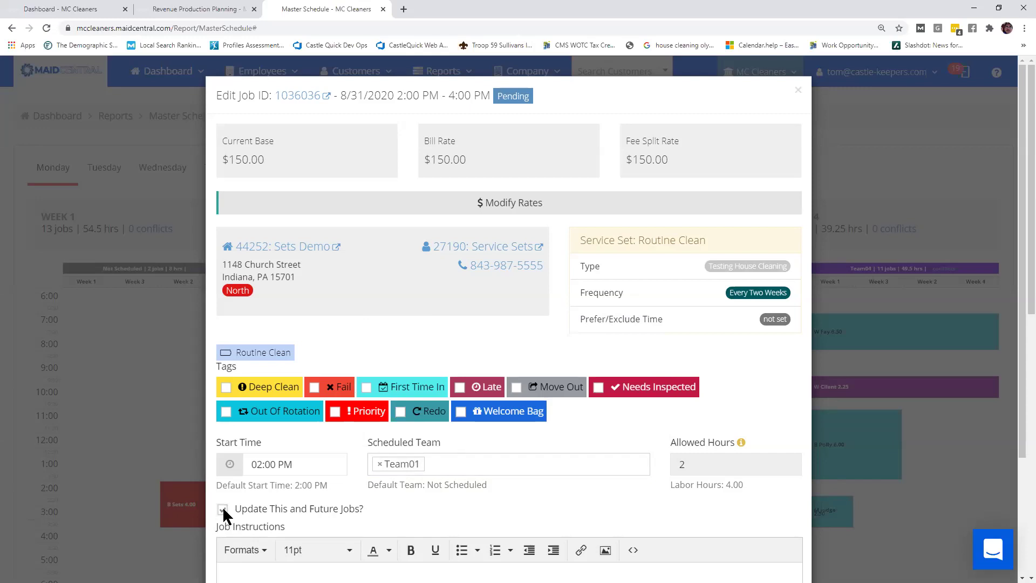
{"action": "scroll", "coordinate": [659, 462], "scroll_direction": "down", "scroll_amount": 3}
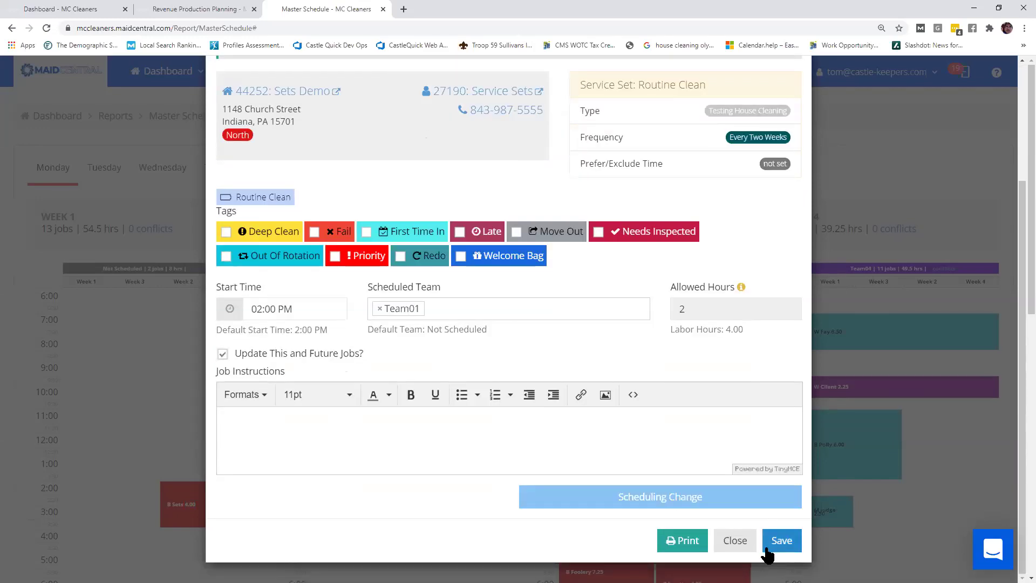
{"action": "left_click", "coordinate": [777, 540]}
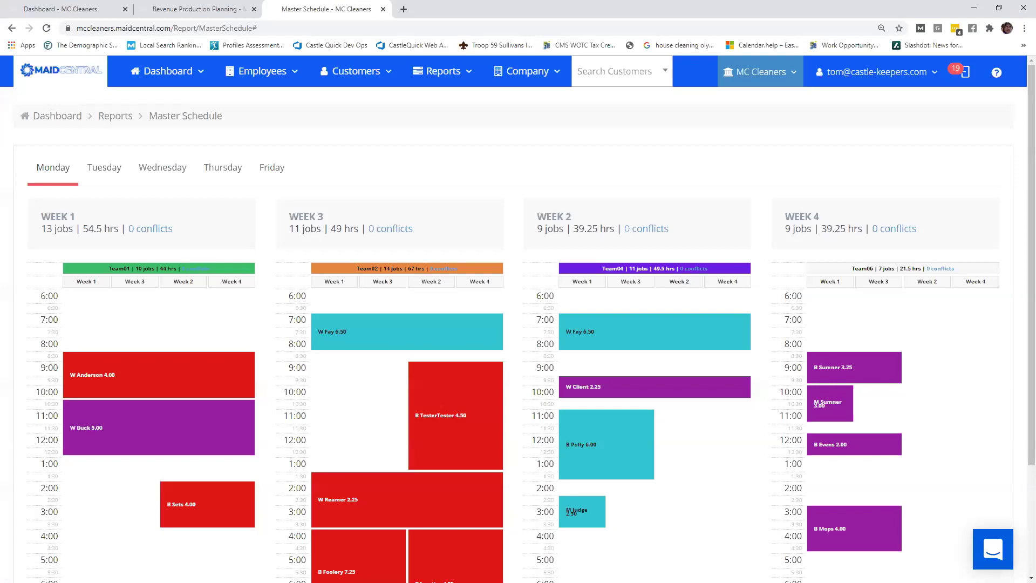
Step: Review every team's Monday jobs across the four rotation weeks, down to the evening hours and the totals below them
{"action": "mouse_move", "coordinate": [113, 435]}
{"action": "scroll", "coordinate": [192, 410], "scroll_direction": "down", "scroll_amount": 3}
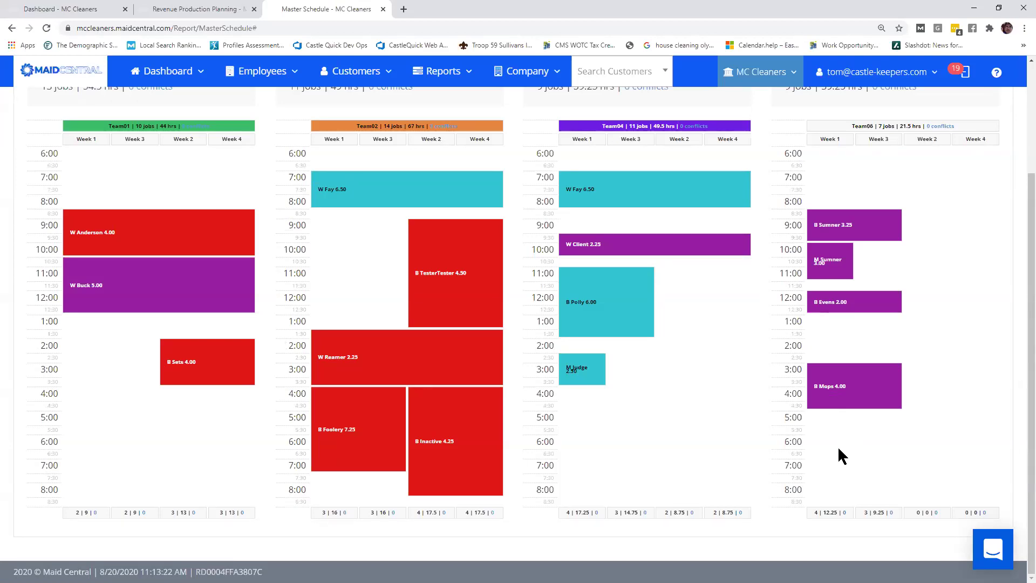
{"action": "mouse_move", "coordinate": [422, 205]}
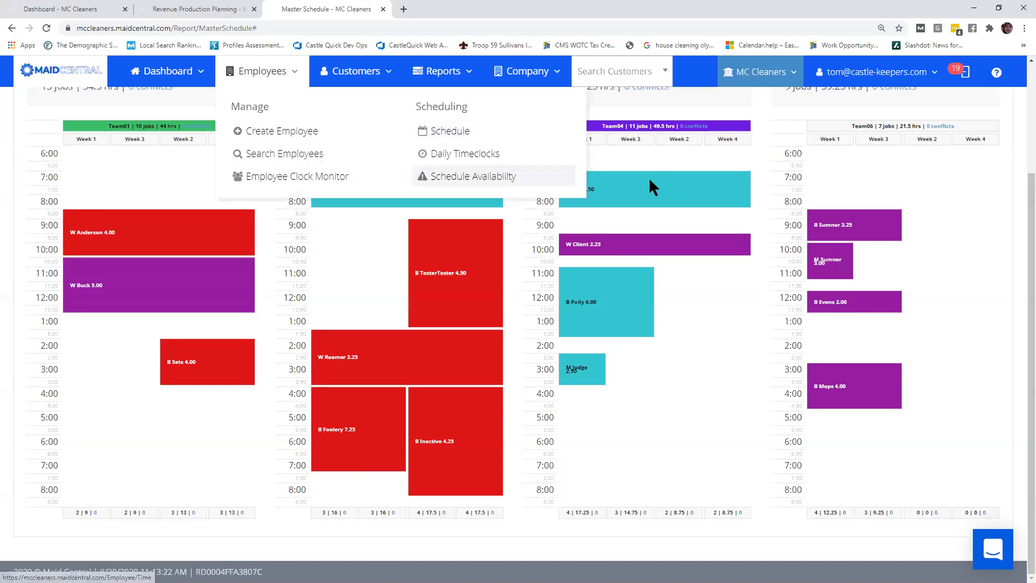
{"action": "mouse_move", "coordinate": [682, 172]}
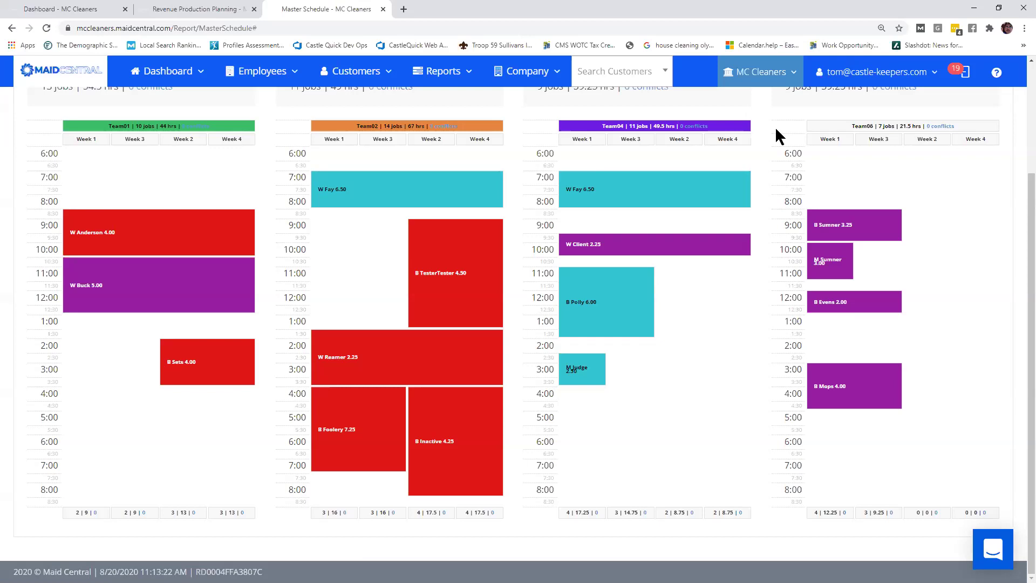
{"action": "mouse_move", "coordinate": [363, 173]}
{"action": "mouse_move", "coordinate": [427, 248]}
{"action": "mouse_move", "coordinate": [595, 312]}
Step: Switch to the Revenue Production Planning report and regroup the 8/1/2020 to 8/31/2020 revenue by Week
{"action": "left_click", "coordinate": [201, 9]}
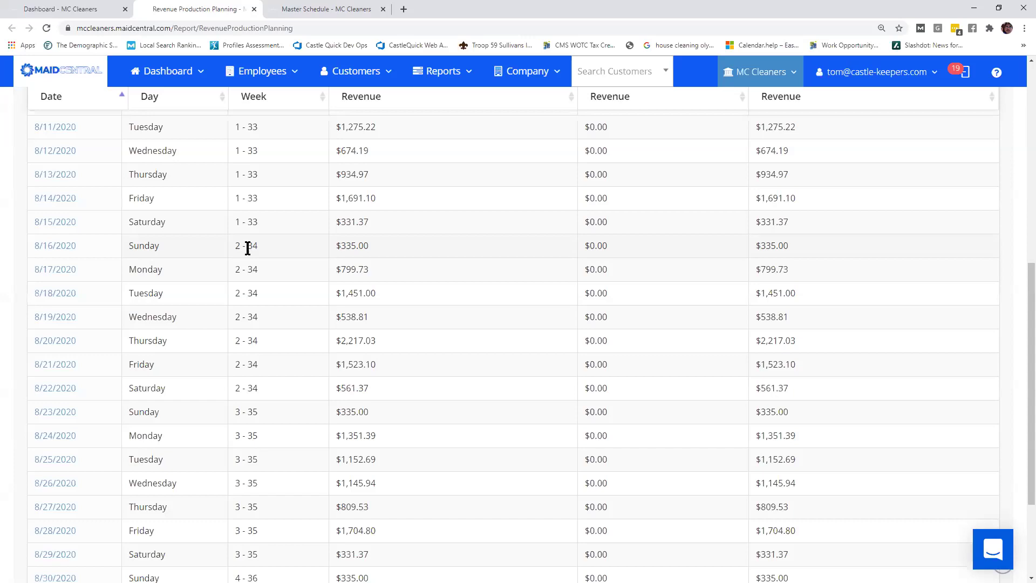
{"action": "left_click", "coordinate": [330, 9]}
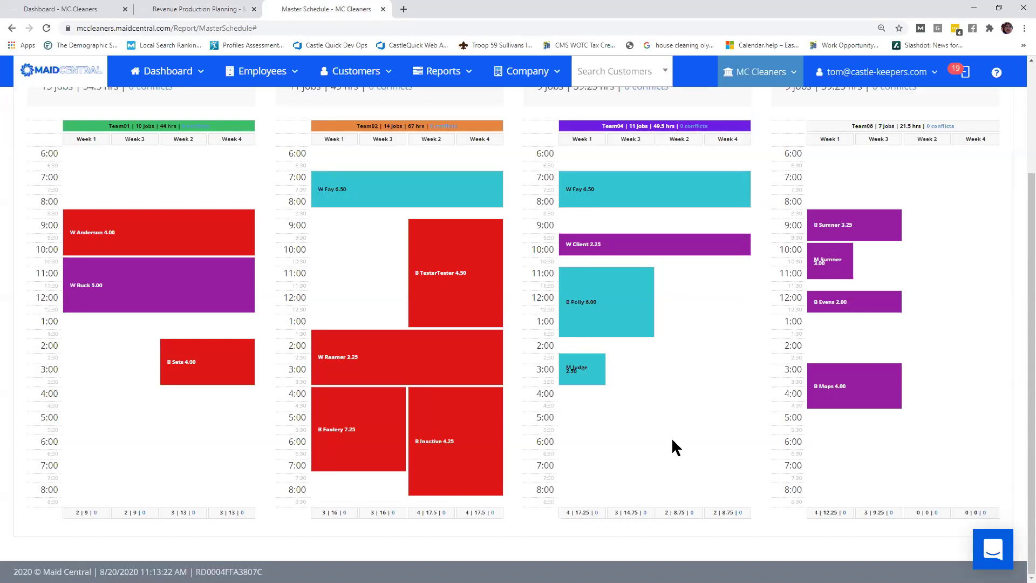
{"action": "left_click", "coordinate": [209, 12]}
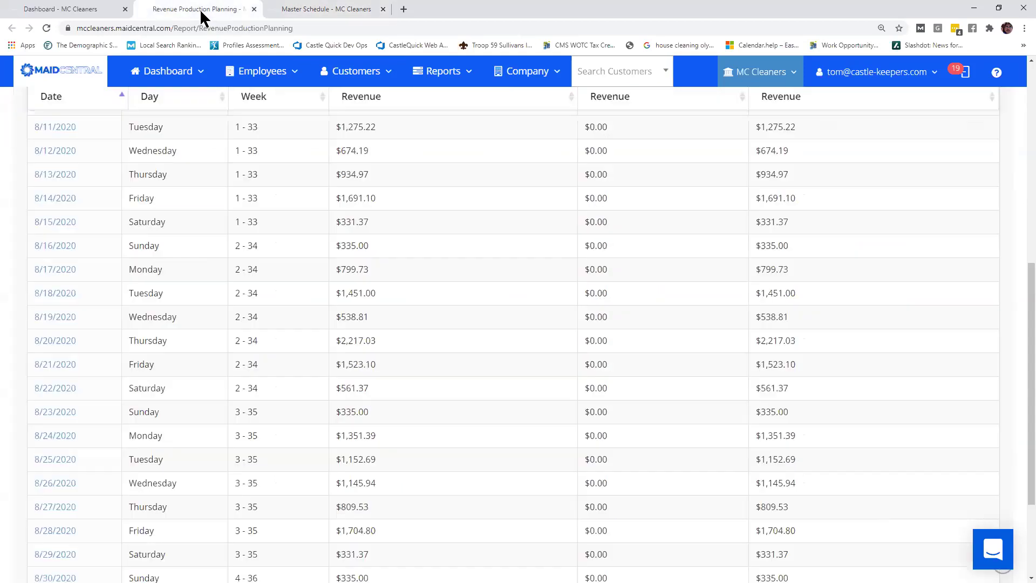
{"action": "scroll", "coordinate": [254, 391], "scroll_direction": "up", "scroll_amount": 7}
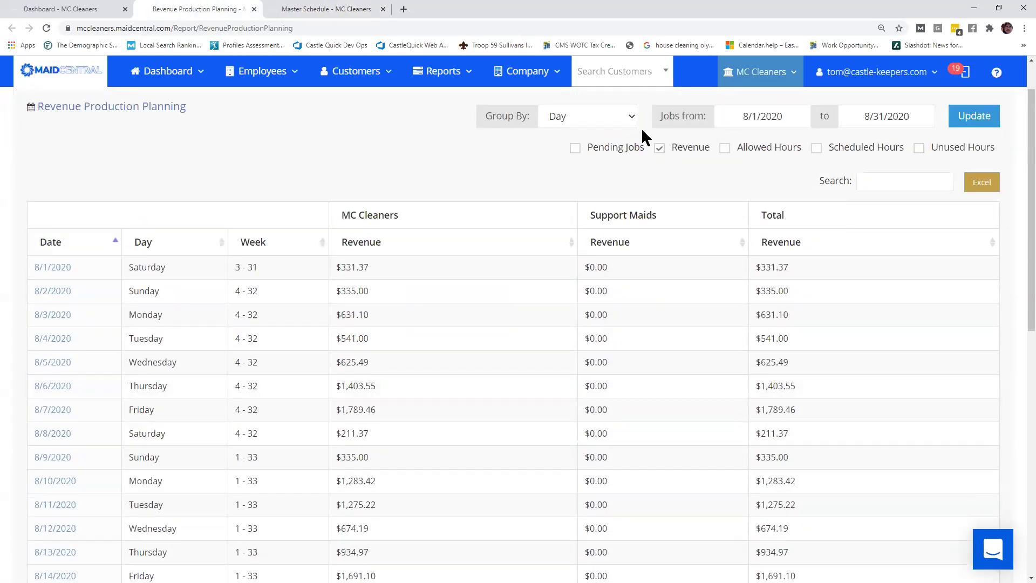
{"action": "mouse_move", "coordinate": [286, 69]}
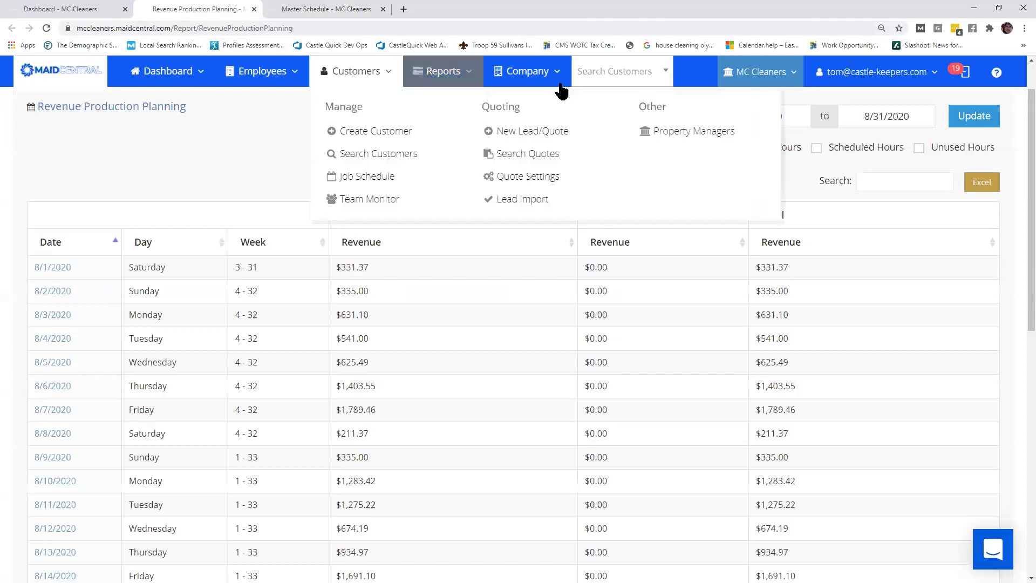
{"action": "mouse_move", "coordinate": [525, 70]}
{"action": "left_click", "coordinate": [630, 118]}
{"action": "left_click", "coordinate": [559, 145]}
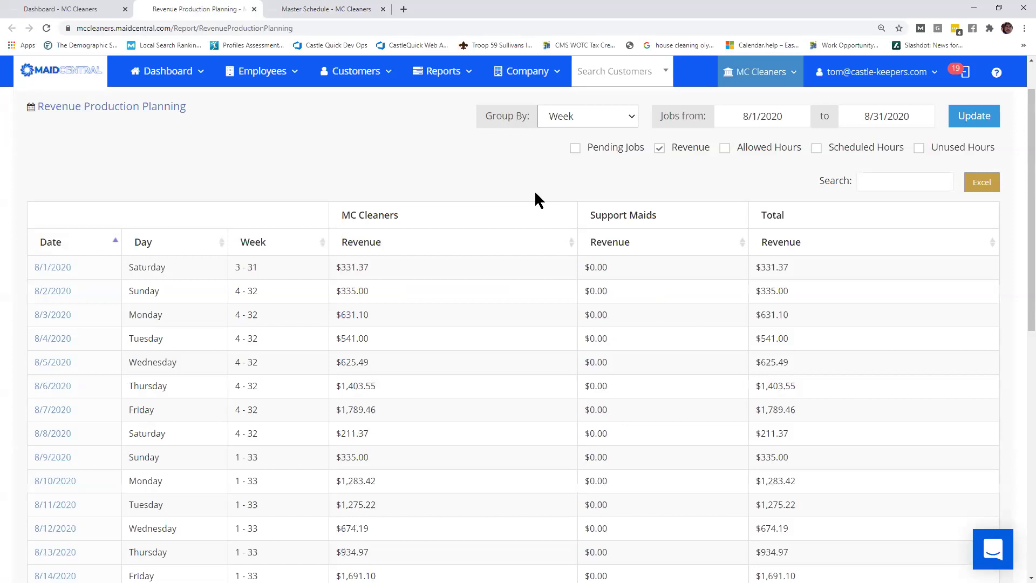
{"action": "left_click", "coordinate": [979, 116]}
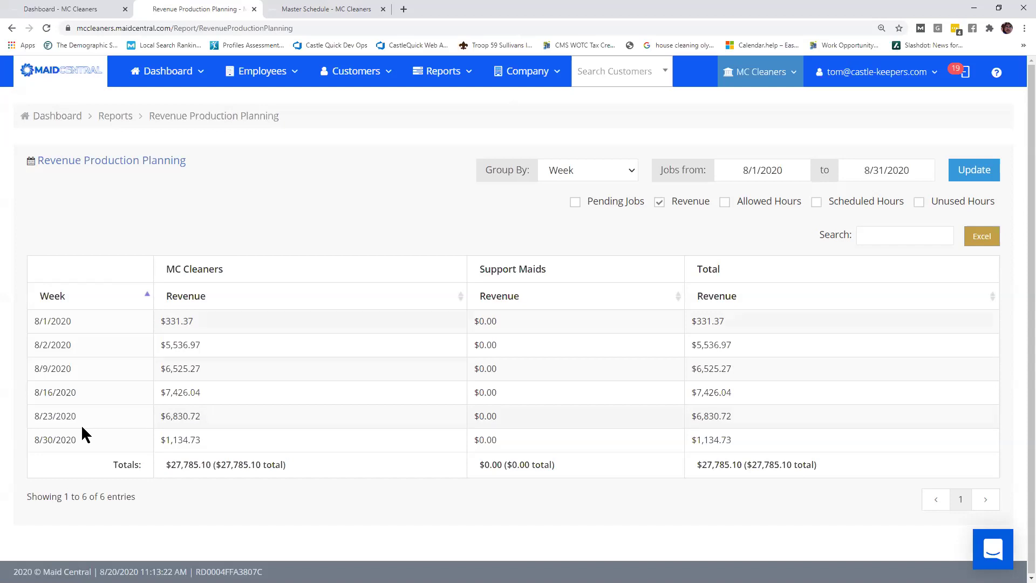
Step: Return to the Master Schedule and preview Team02's Monday jobs, checking them against the Revenue Production Planning report
{"action": "left_click", "coordinate": [332, 9]}
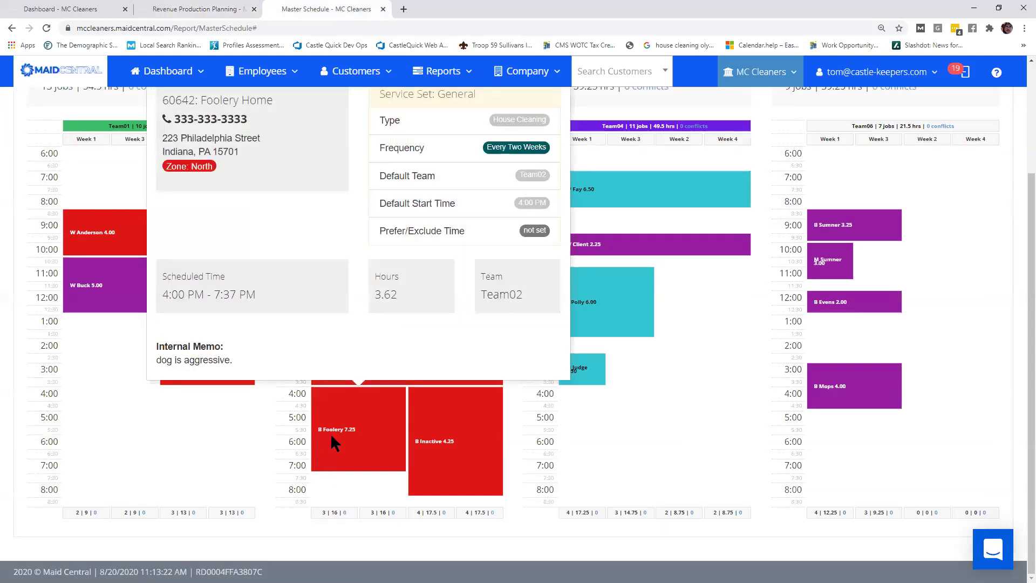
{"action": "mouse_move", "coordinate": [417, 445]}
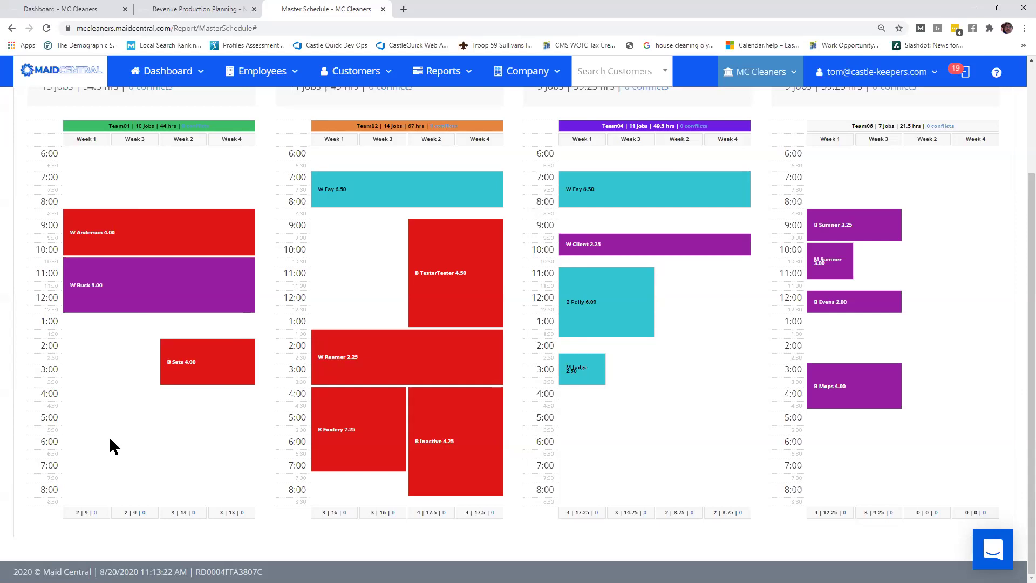
{"action": "left_click", "coordinate": [212, 10]}
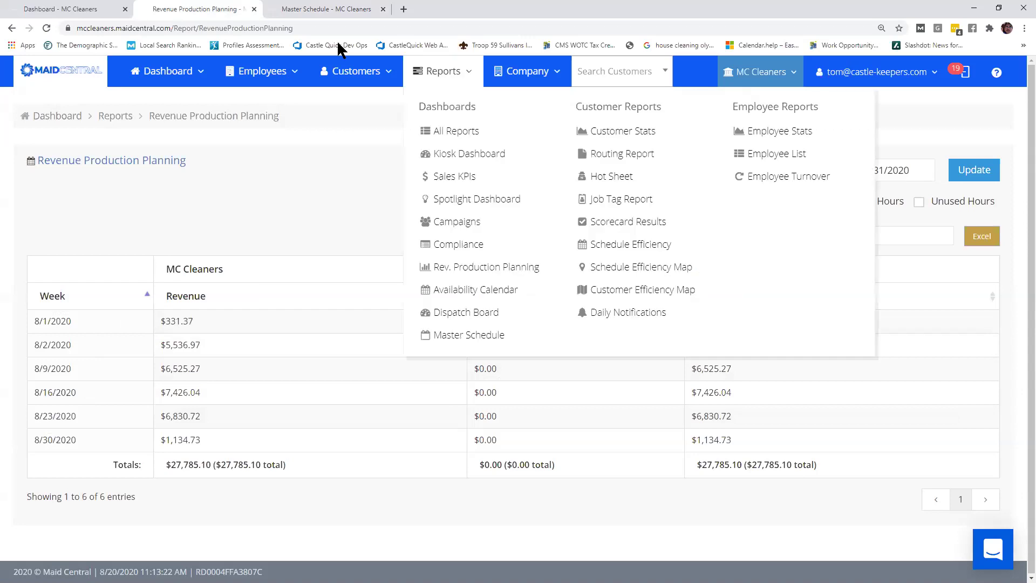
{"action": "left_click", "coordinate": [320, 11]}
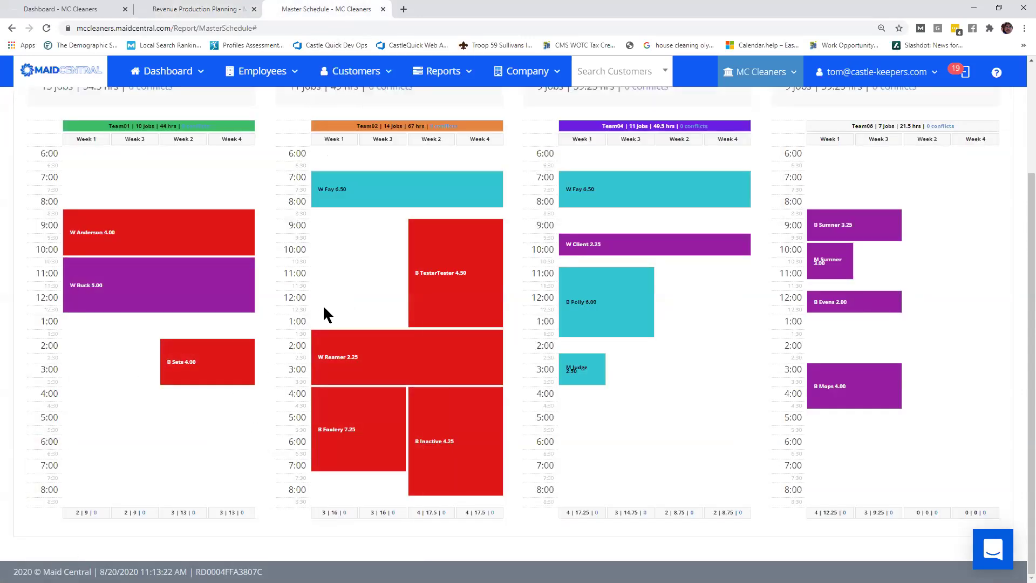
{"action": "mouse_move", "coordinate": [469, 273]}
{"action": "mouse_move", "coordinate": [360, 344]}
Step: Open Team02's 9:00 AM every-two-weeks Monday job and review its start time, team, service set and customer details
{"action": "left_click", "coordinate": [347, 66]}
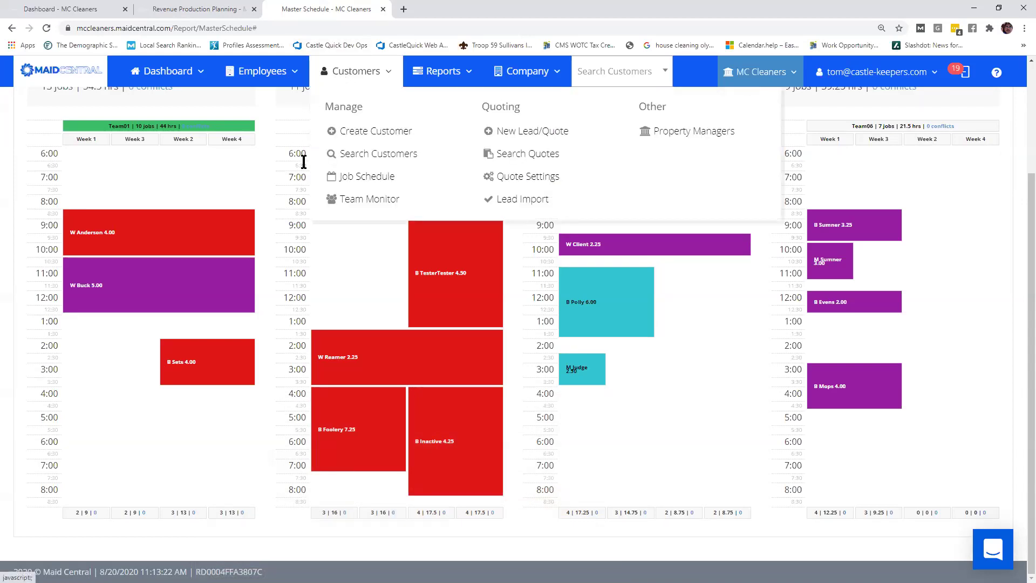
{"action": "double_click", "coordinate": [458, 249]}
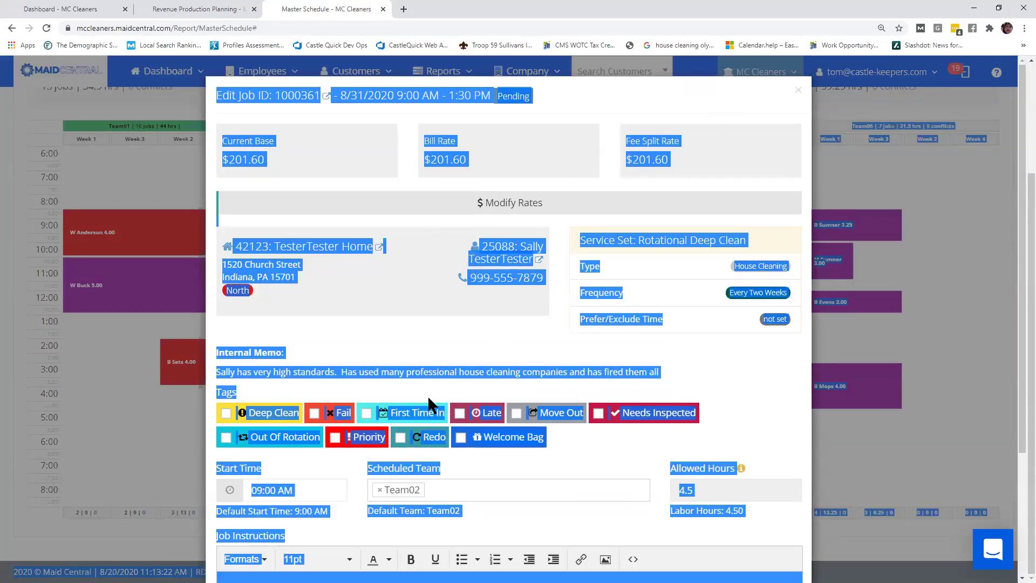
{"action": "left_click", "coordinate": [284, 490]}
{"action": "left_click", "coordinate": [688, 96]}
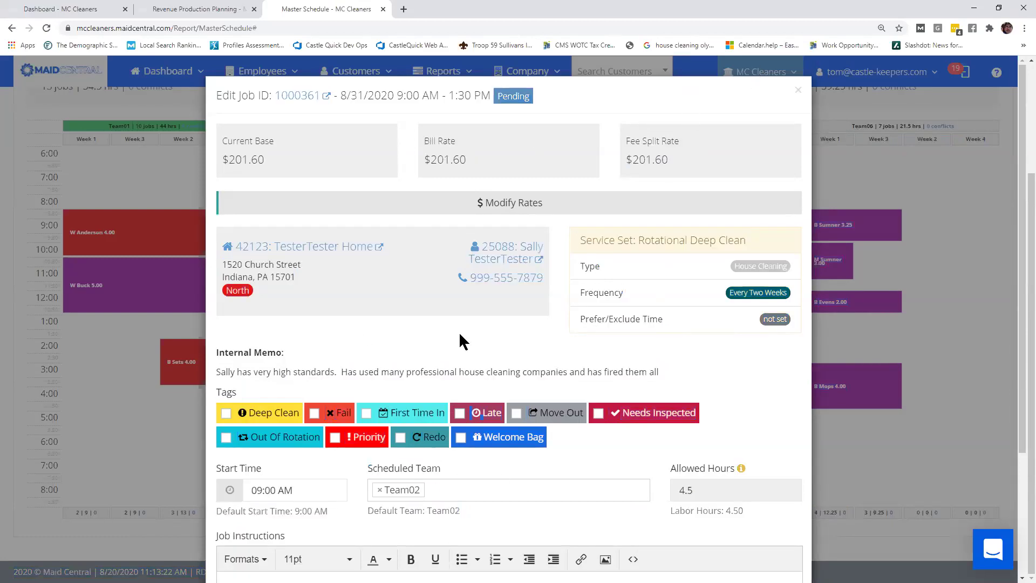
{"action": "scroll", "coordinate": [527, 361], "scroll_direction": "down", "scroll_amount": 2}
{"action": "scroll", "coordinate": [547, 207], "scroll_direction": "up", "scroll_amount": 2}
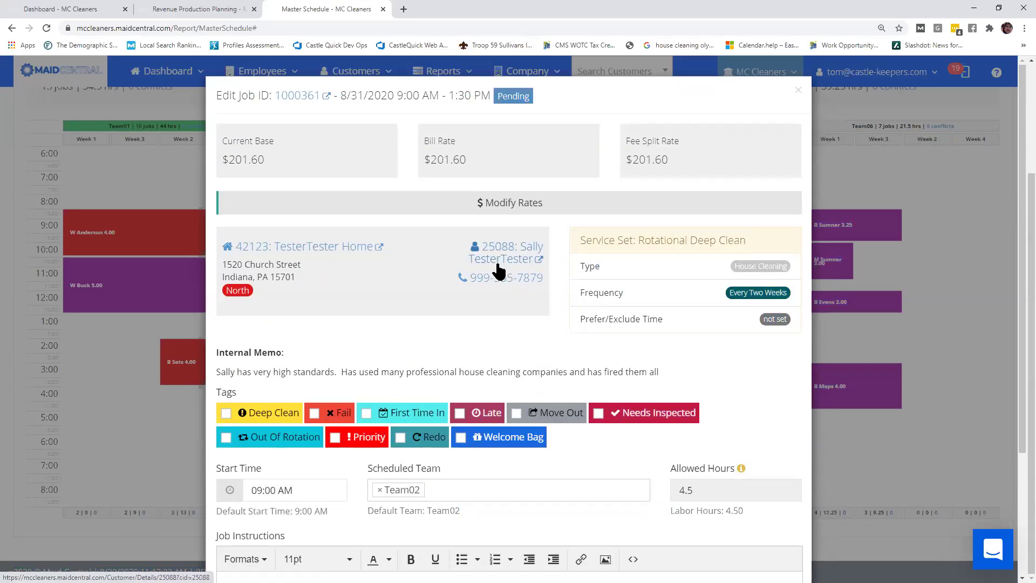
Step: Open the customer's home page from the job and review the Rotational Deep Clean service set's information and rate log
{"action": "left_click", "coordinate": [345, 247]}
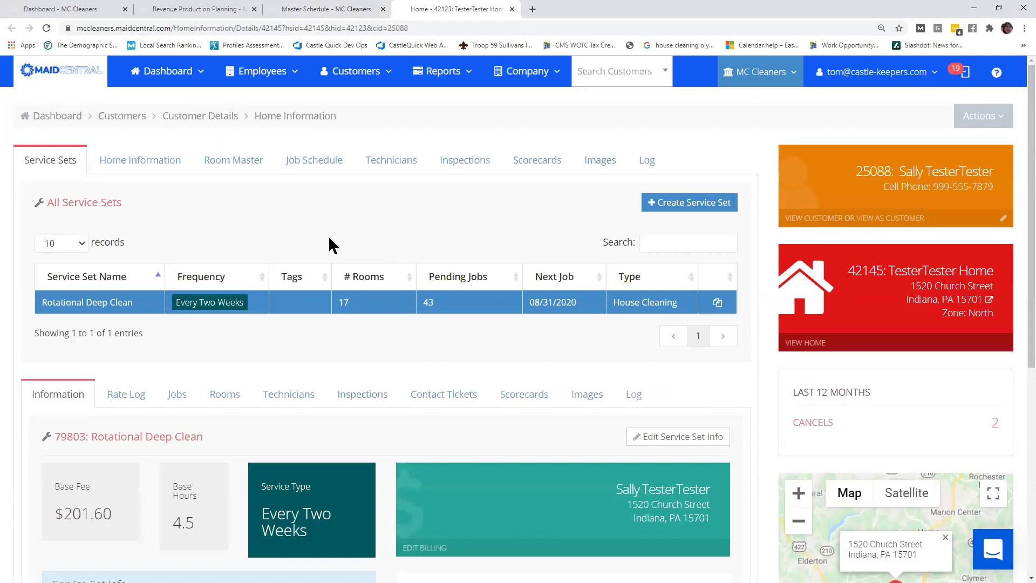
{"action": "scroll", "coordinate": [308, 262], "scroll_direction": "down", "scroll_amount": 3}
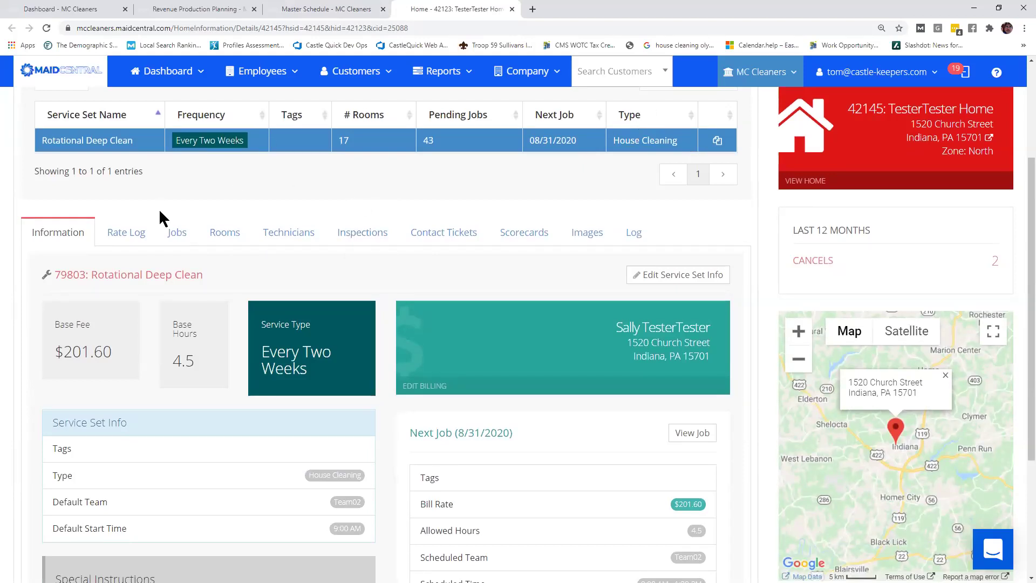
{"action": "scroll", "coordinate": [172, 230], "scroll_direction": "down", "scroll_amount": 3}
{"action": "scroll", "coordinate": [185, 243], "scroll_direction": "up", "scroll_amount": 3}
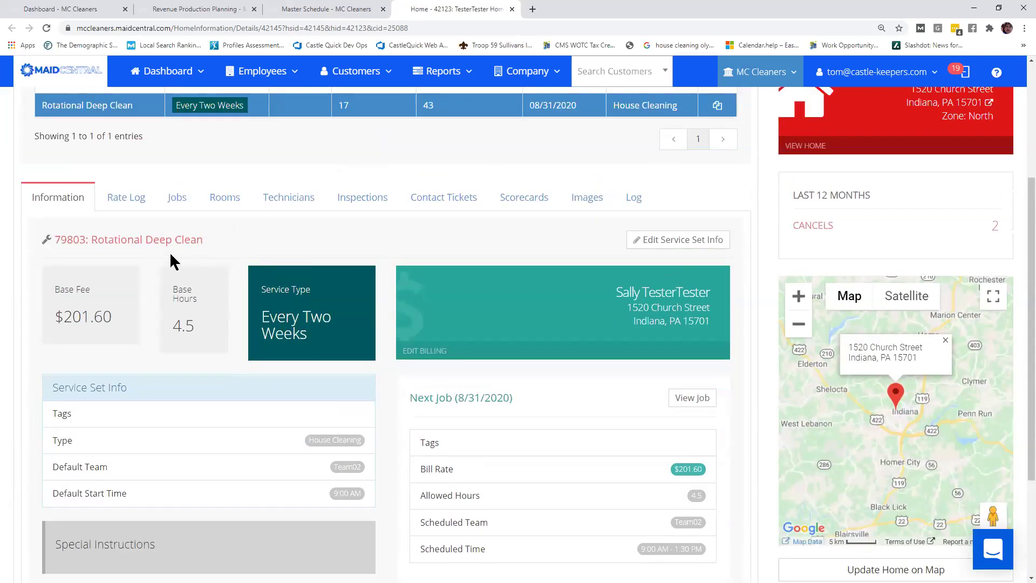
{"action": "left_click", "coordinate": [141, 203]}
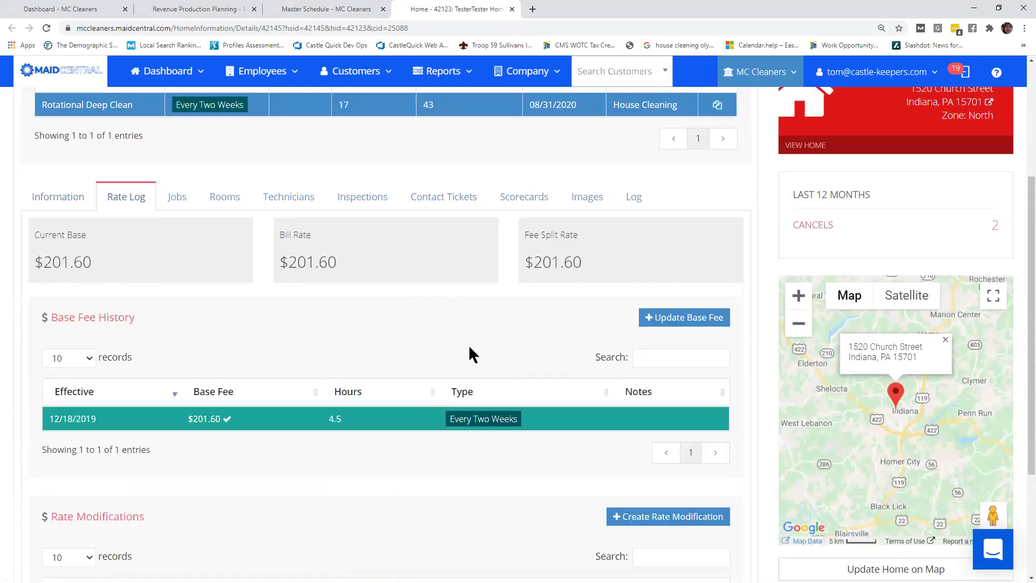
{"action": "scroll", "coordinate": [306, 358], "scroll_direction": "up", "scroll_amount": 4}
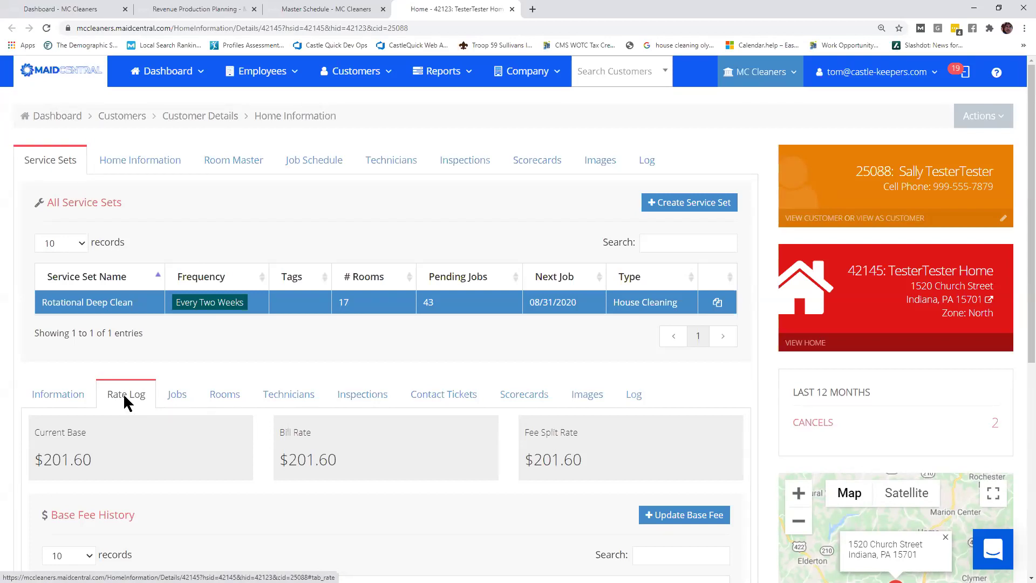
{"action": "scroll", "coordinate": [123, 398], "scroll_direction": "down", "scroll_amount": 1}
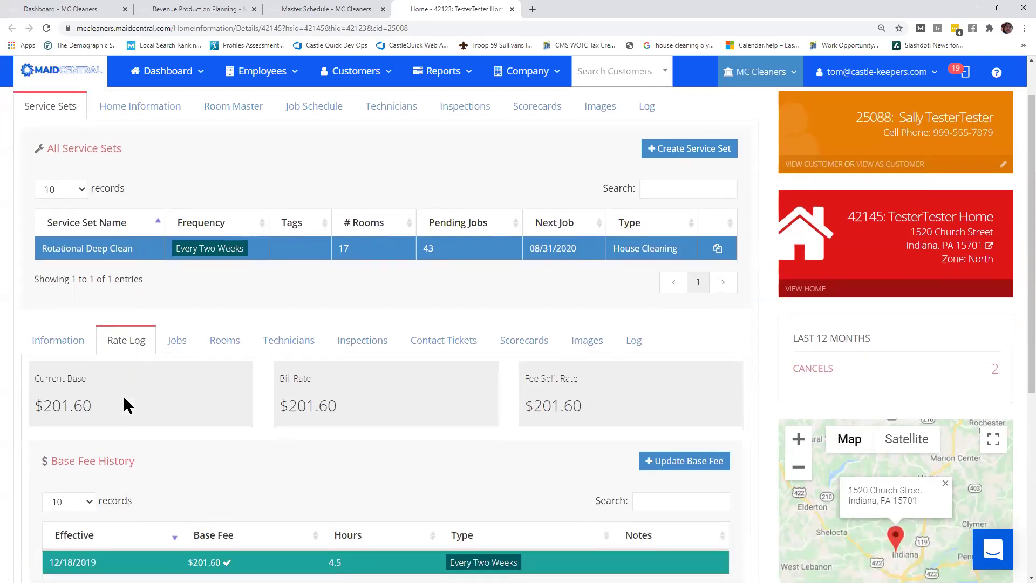
Step: Create a rate log effective 8/26/2020 with a base fee of $220, 2.25 allowed hours and the Every Three Weeks service type
{"action": "left_click", "coordinate": [666, 461]}
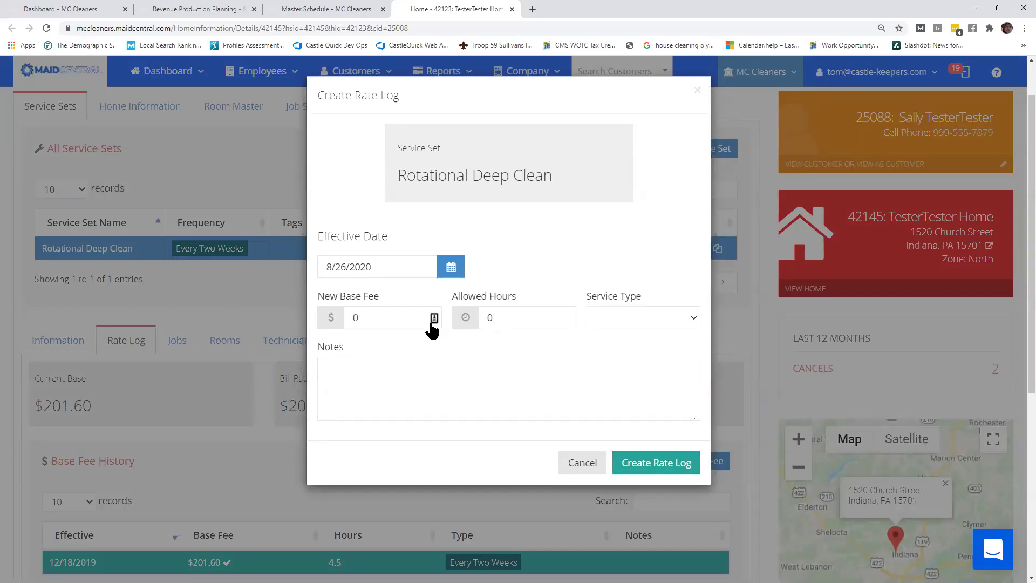
{"action": "left_click", "coordinate": [410, 317]}
{"action": "type", "text": "220"}
{"action": "left_click", "coordinate": [518, 318]}
{"action": "type", "text": "2.25"}
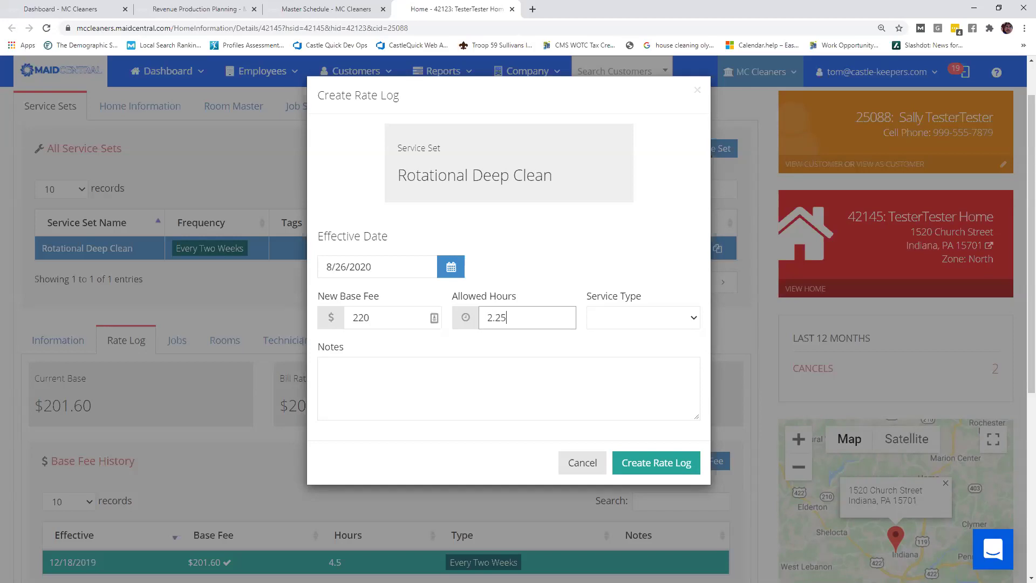
{"action": "left_click", "coordinate": [690, 323]}
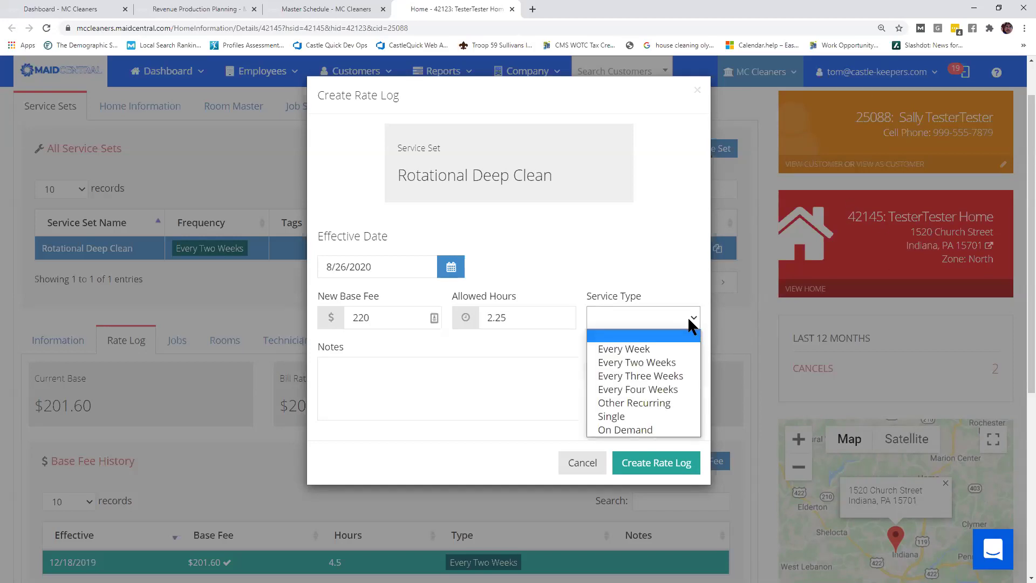
{"action": "left_click", "coordinate": [661, 374]}
{"action": "left_click", "coordinate": [651, 469]}
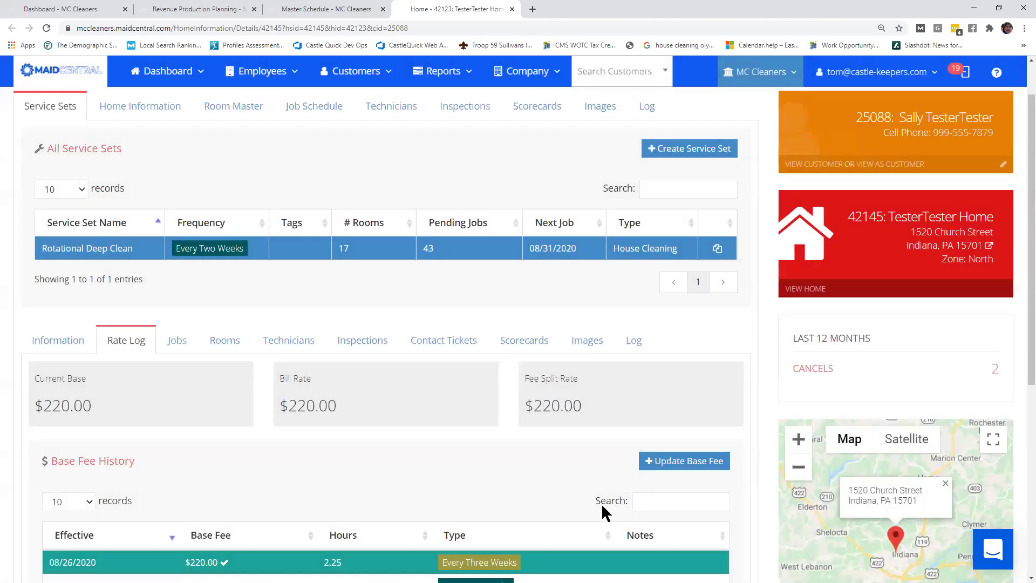
Step: Modify the Rotational Deep Clean job schedule to Every Three Weeks from 8/26/2020 at 09:00 AM with Team02
{"action": "scroll", "coordinate": [115, 372], "scroll_direction": "down", "scroll_amount": 6}
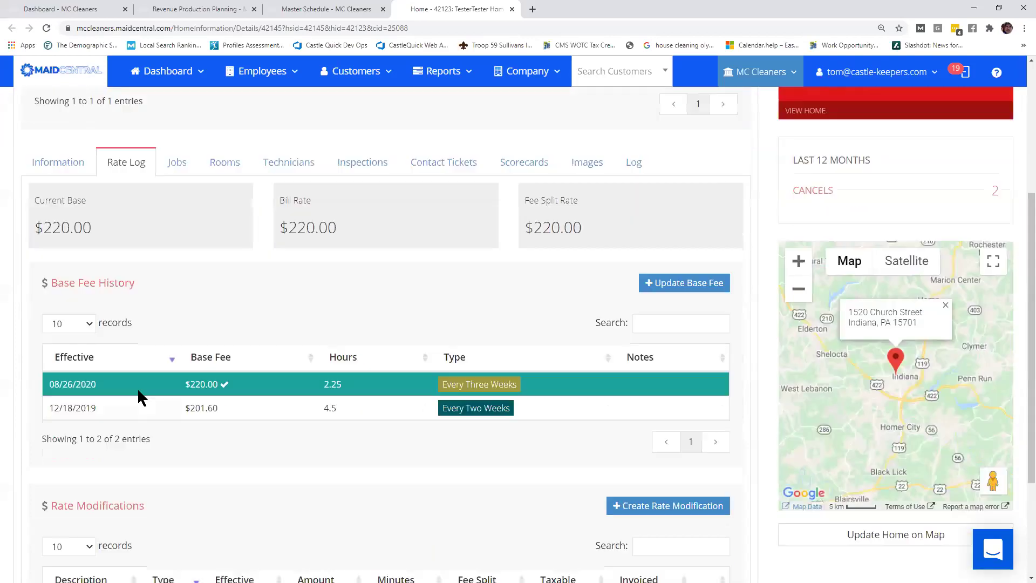
{"action": "scroll", "coordinate": [179, 462], "scroll_direction": "up", "scroll_amount": 2}
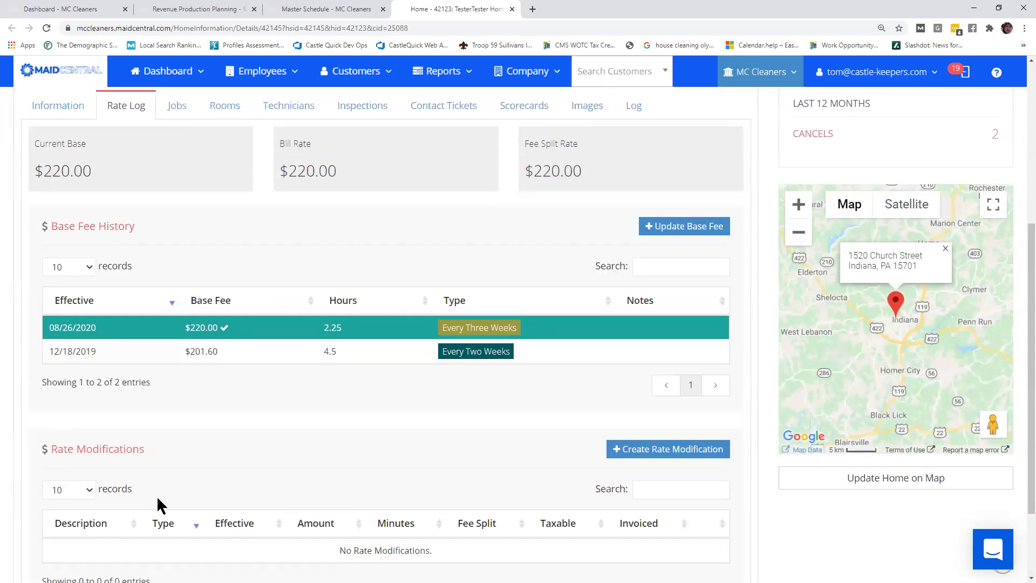
{"action": "scroll", "coordinate": [166, 500], "scroll_direction": "up", "scroll_amount": 4}
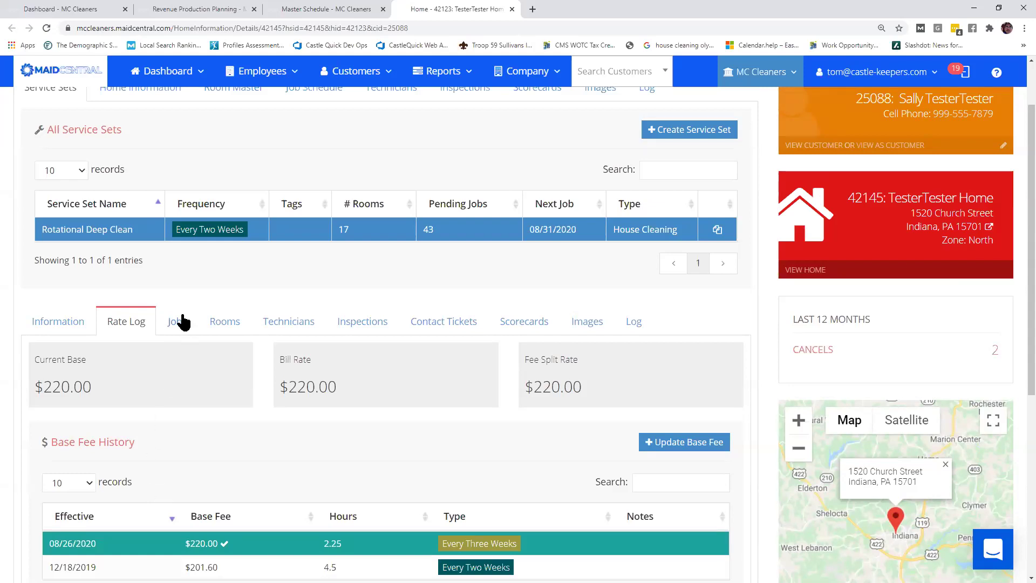
{"action": "left_click", "coordinate": [183, 325]}
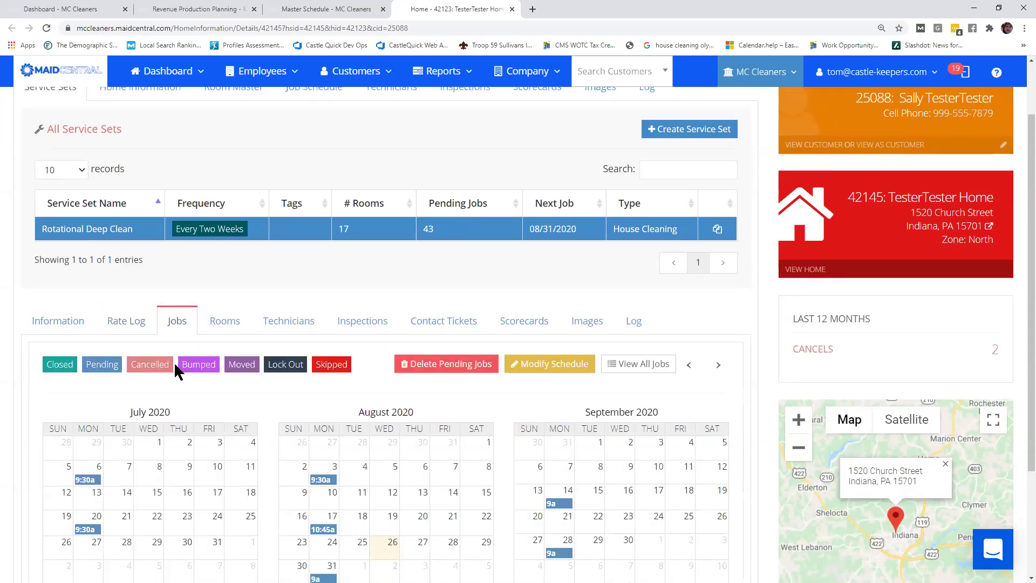
{"action": "scroll", "coordinate": [257, 412], "scroll_direction": "down", "scroll_amount": 3}
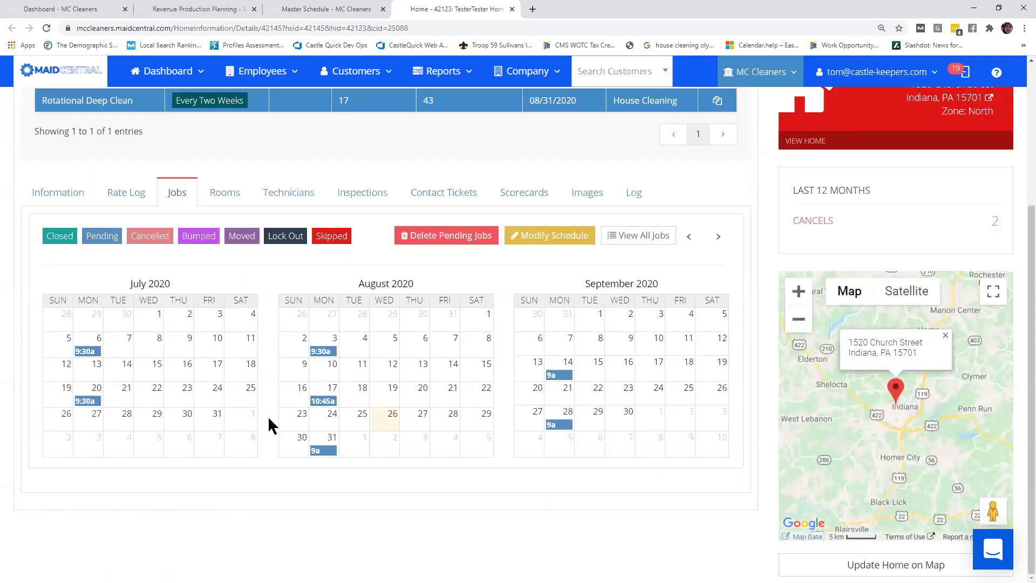
{"action": "left_click", "coordinate": [558, 254]}
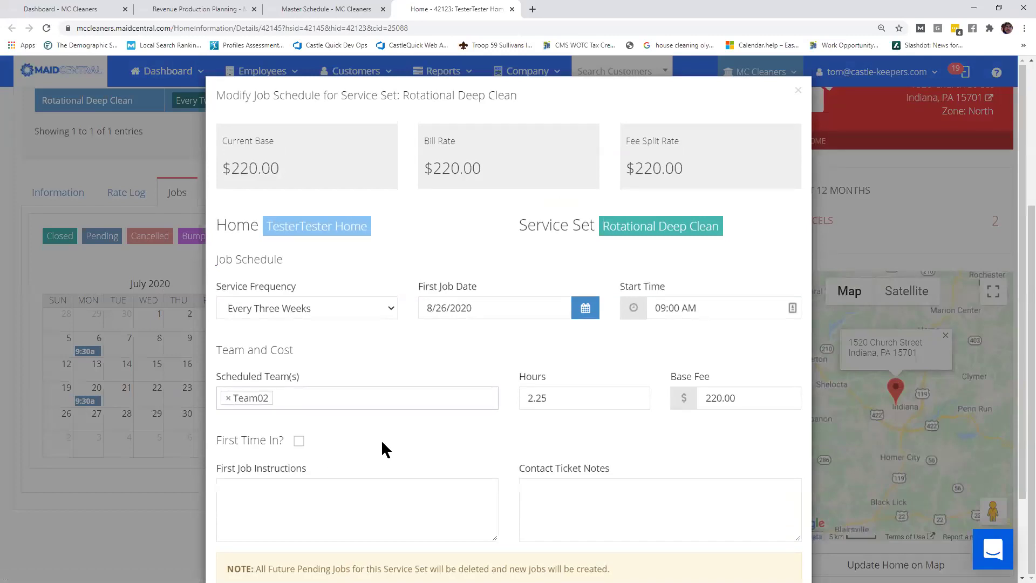
{"action": "scroll", "coordinate": [431, 411], "scroll_direction": "down", "scroll_amount": 2}
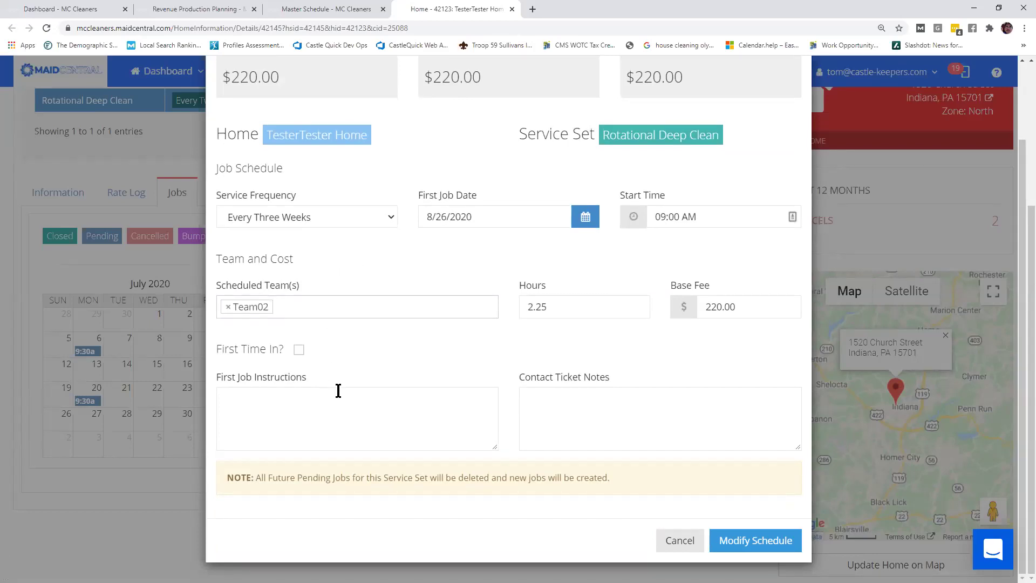
{"action": "left_click", "coordinate": [779, 543]}
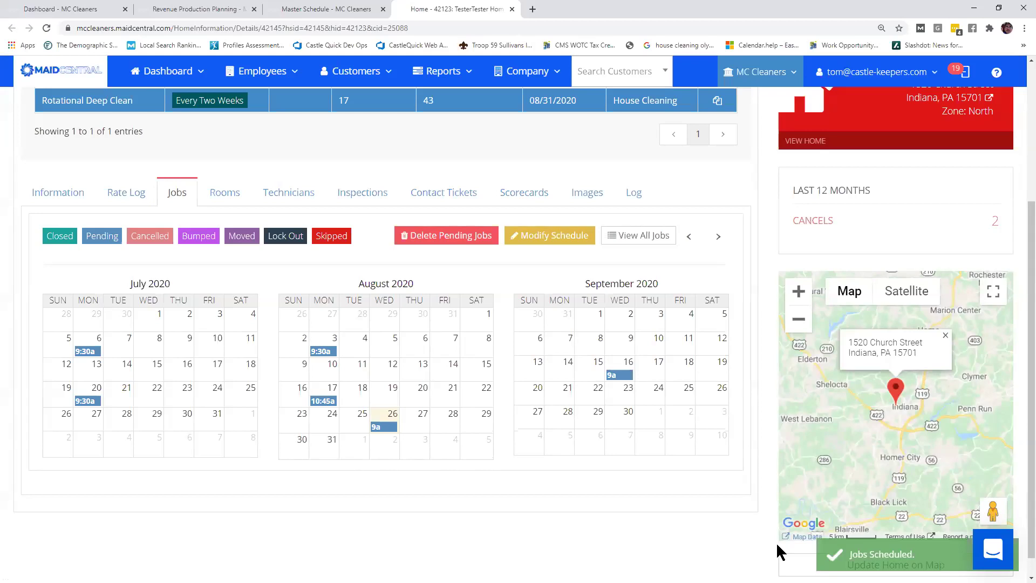
{"action": "mouse_move", "coordinate": [373, 427]}
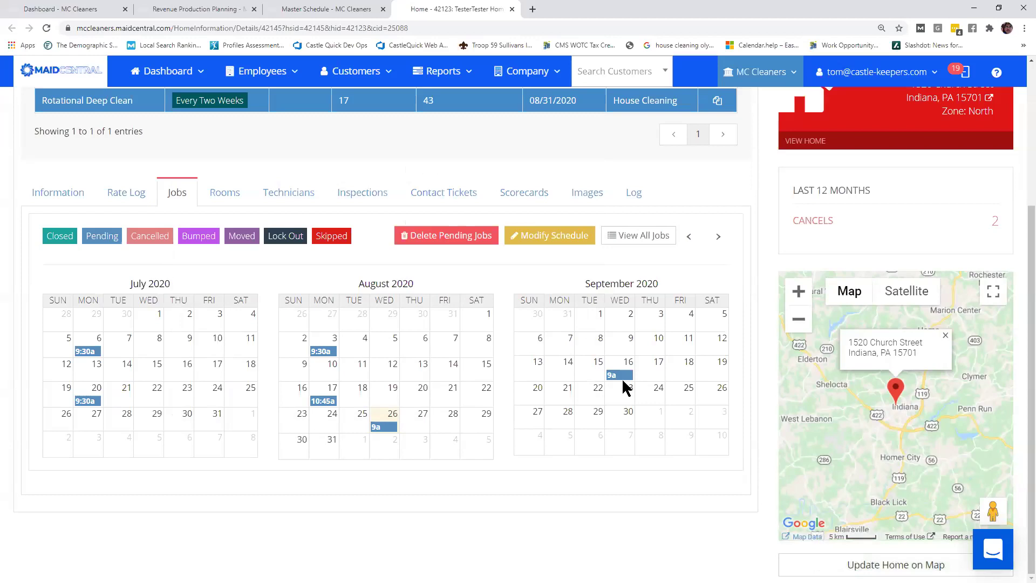
Step: Return to the Master Schedule, close the open job without changes and reload the schedule
{"action": "left_click", "coordinate": [442, 71]}
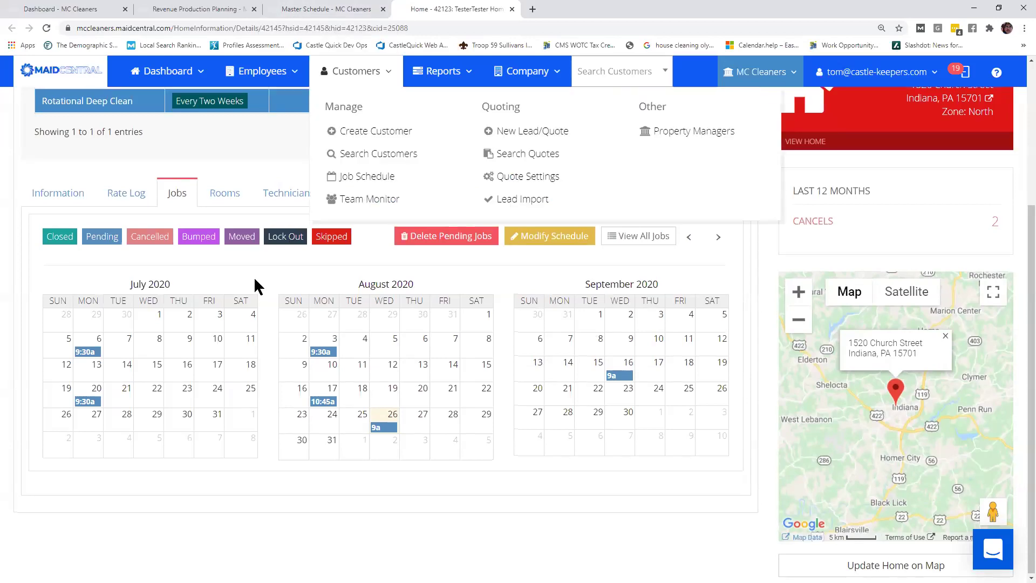
{"action": "scroll", "coordinate": [254, 277], "scroll_direction": "up", "scroll_amount": 4}
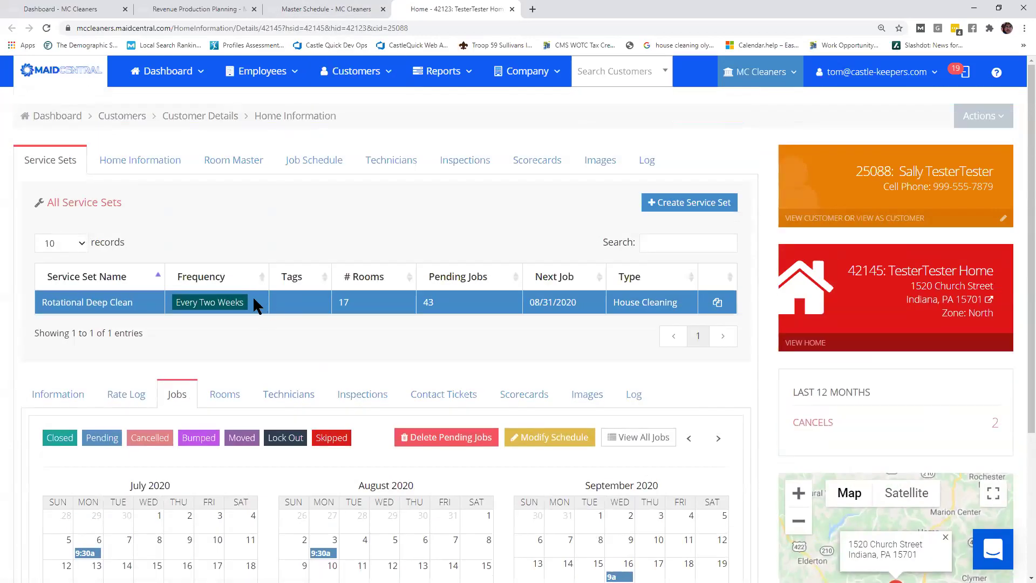
{"action": "left_click", "coordinate": [343, 10]}
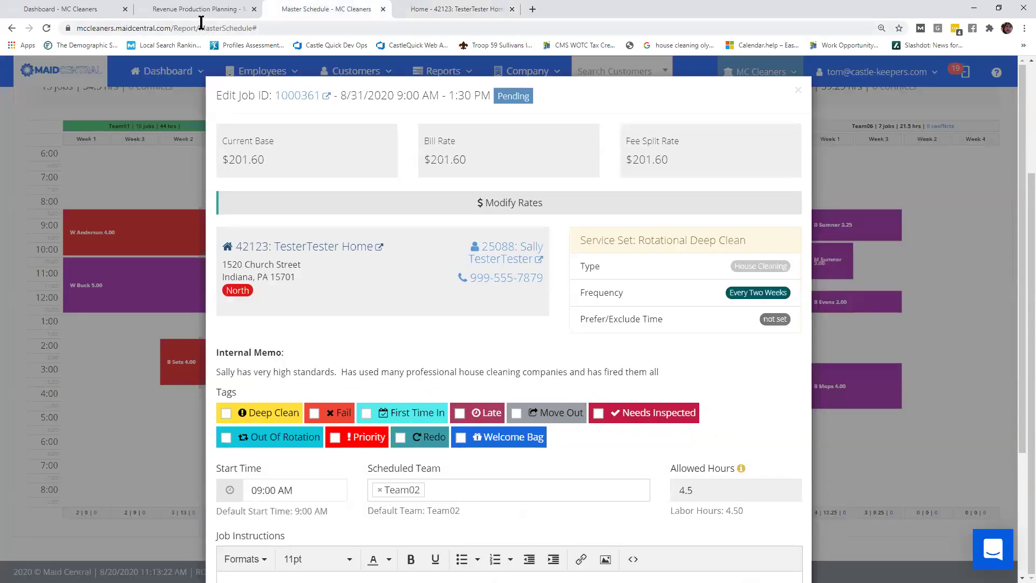
{"action": "left_click", "coordinate": [441, 11]}
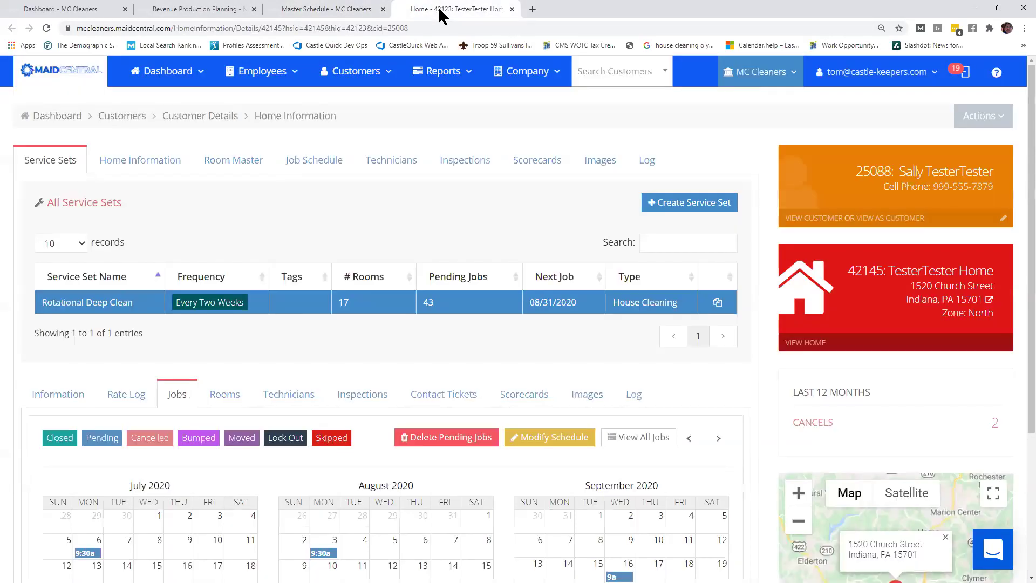
{"action": "left_click", "coordinate": [344, 11]}
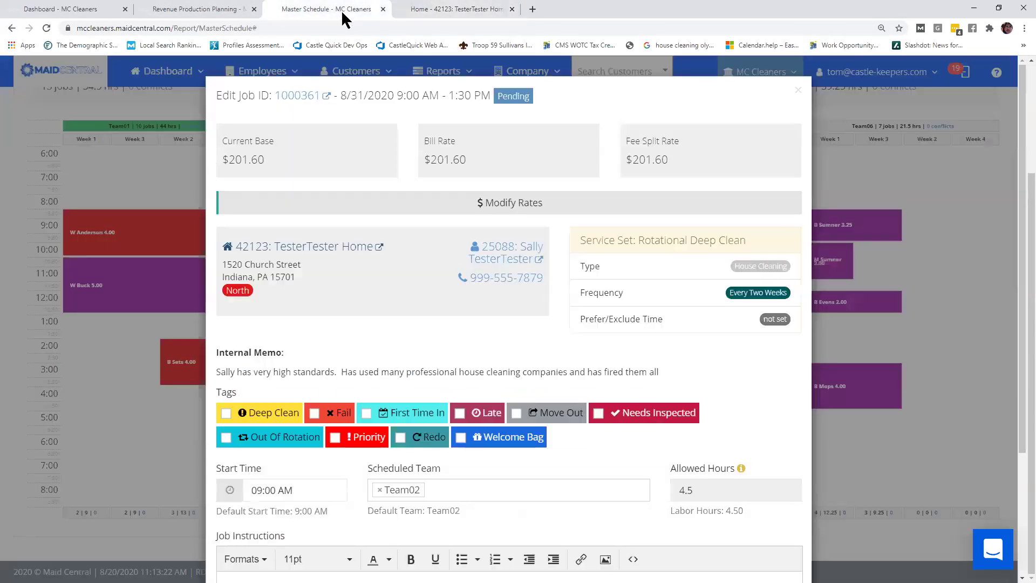
{"action": "left_click", "coordinate": [798, 91]}
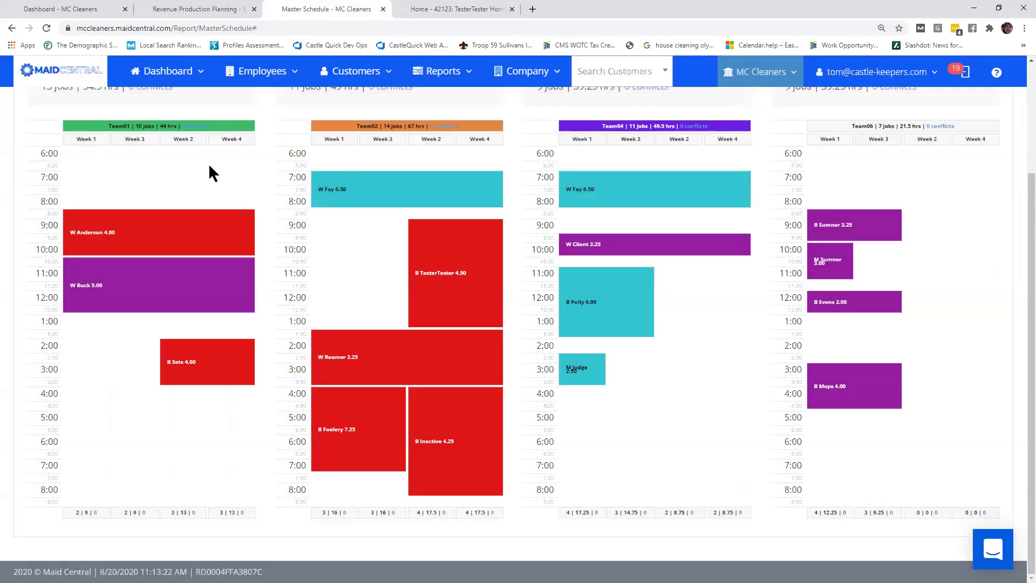
{"action": "left_click", "coordinate": [47, 28]}
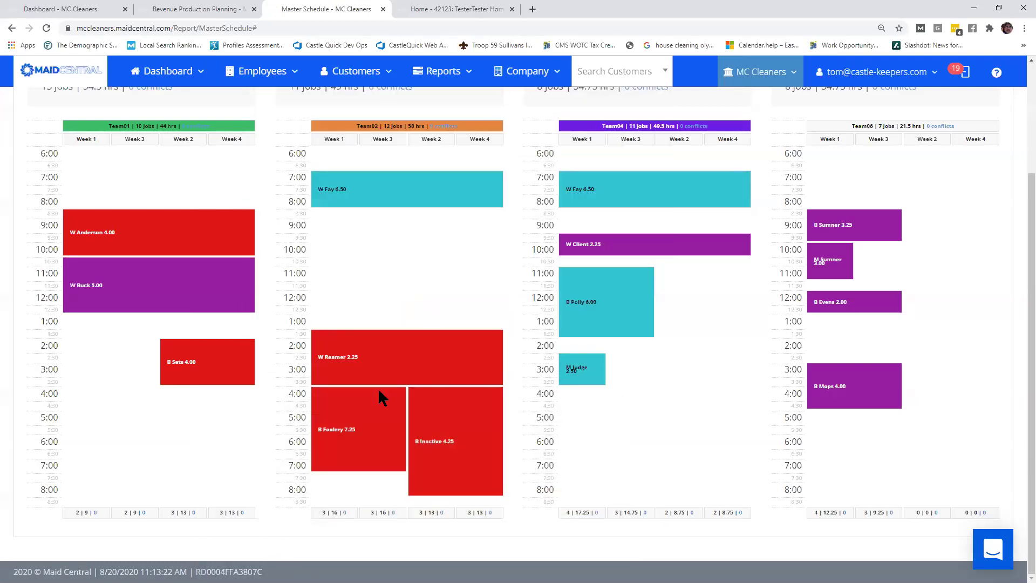
Step: Compare the home's service set with the Monday Master Schedule, and display the Wednesday schedule
{"action": "left_click", "coordinate": [461, 9]}
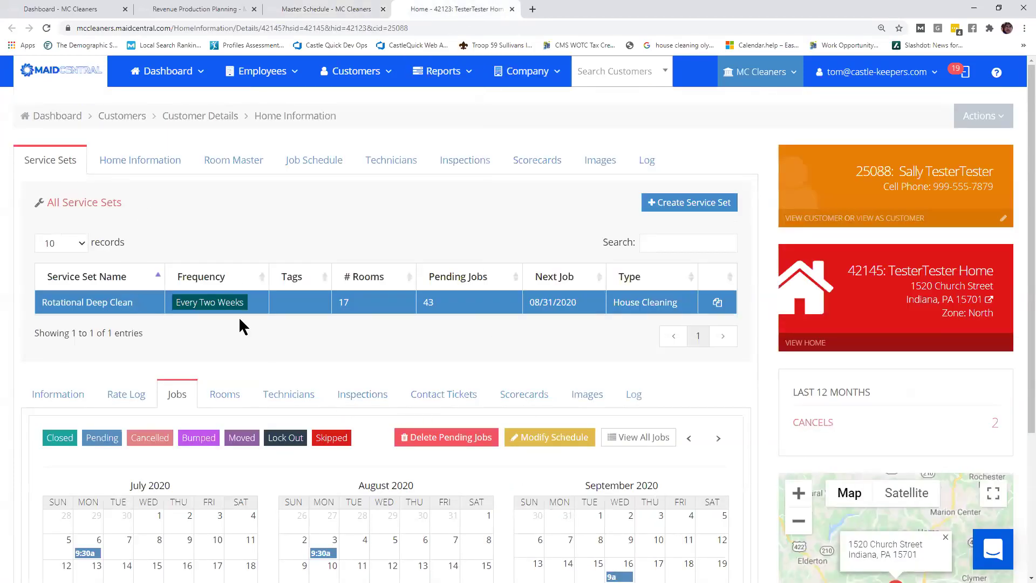
{"action": "left_click", "coordinate": [297, 10]}
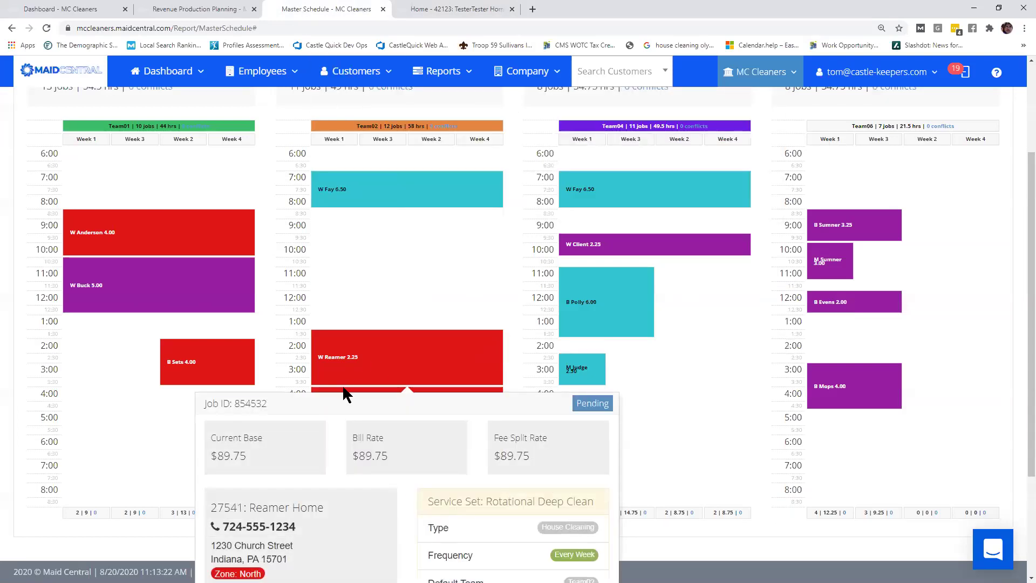
{"action": "scroll", "coordinate": [279, 355], "scroll_direction": "up", "scroll_amount": 3}
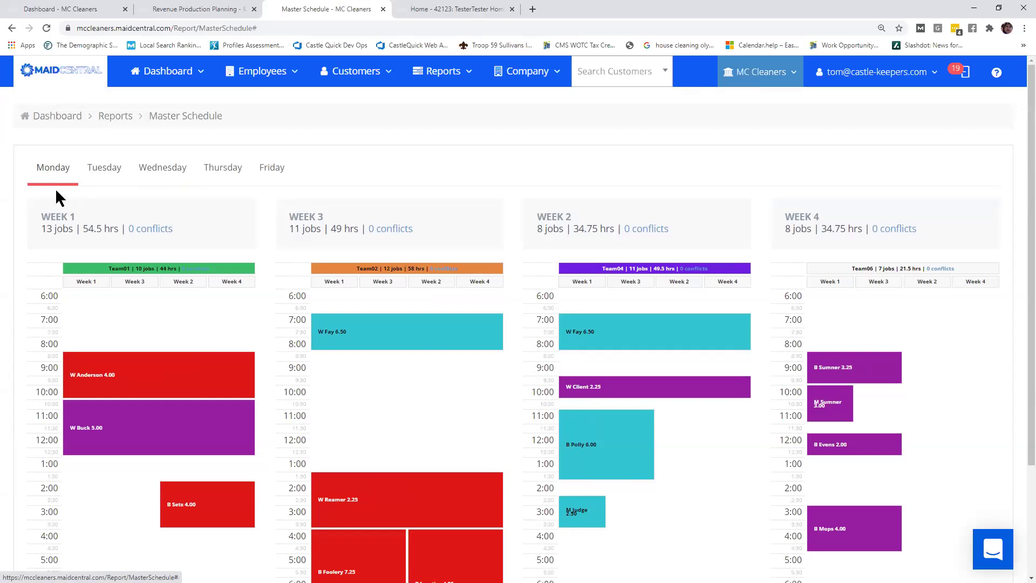
{"action": "left_click", "coordinate": [162, 168]}
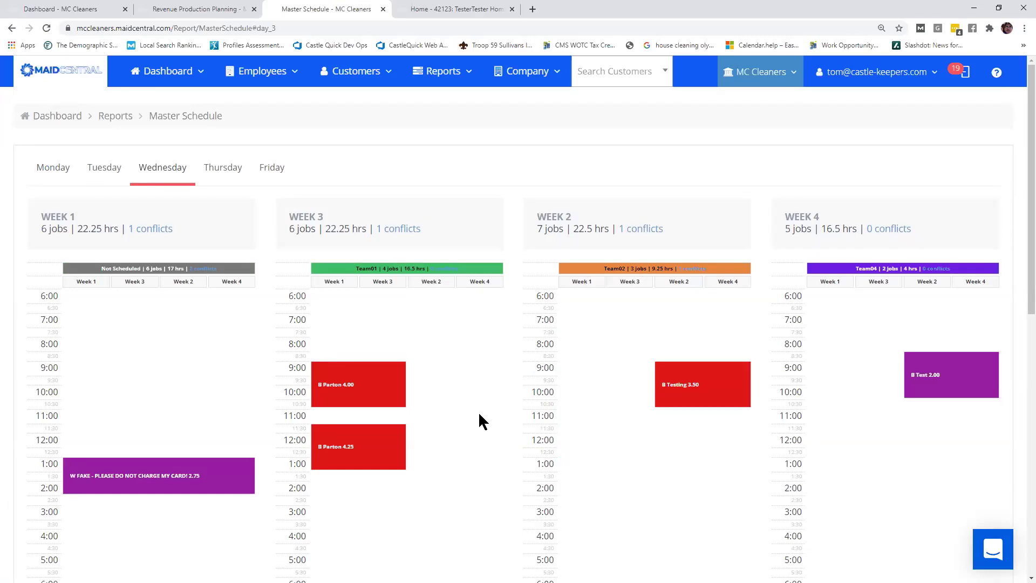
Step: Go back to the home's job calendar and preview the August 26 job's frequency, team and scheduled time
{"action": "left_click", "coordinate": [209, 14]}
{"action": "left_click", "coordinate": [301, 10]}
{"action": "left_click", "coordinate": [463, 10]}
{"action": "scroll", "coordinate": [438, 461], "scroll_direction": "down", "scroll_amount": 4}
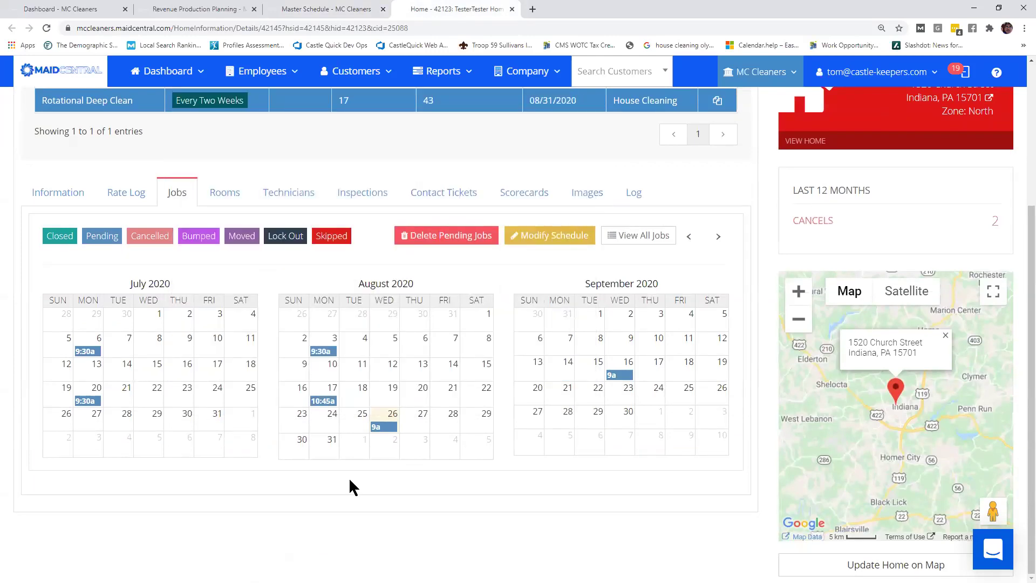
{"action": "scroll", "coordinate": [351, 480], "scroll_direction": "up", "scroll_amount": 3}
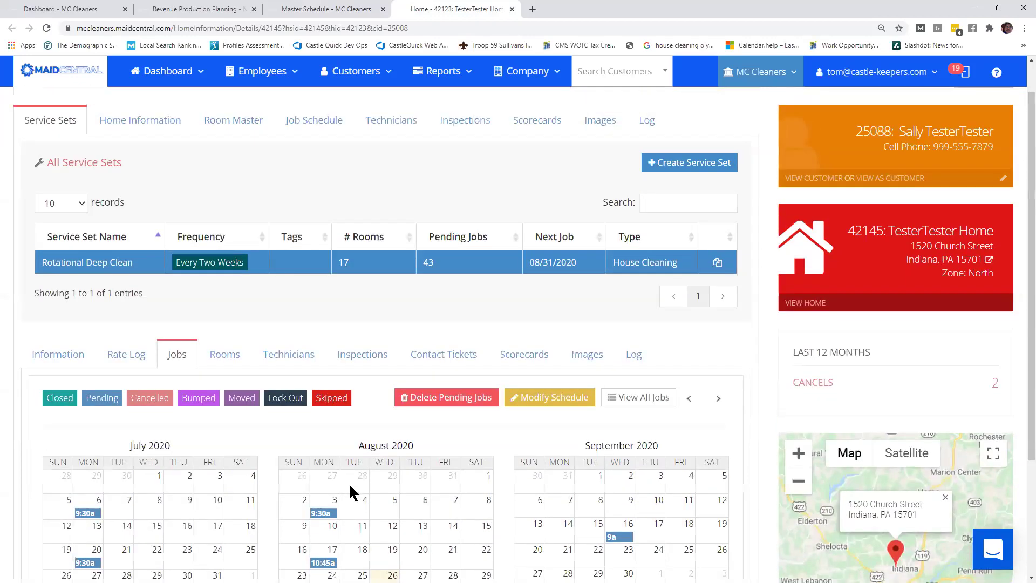
{"action": "scroll", "coordinate": [350, 484], "scroll_direction": "down", "scroll_amount": 3}
{"action": "mouse_move", "coordinate": [383, 431]}
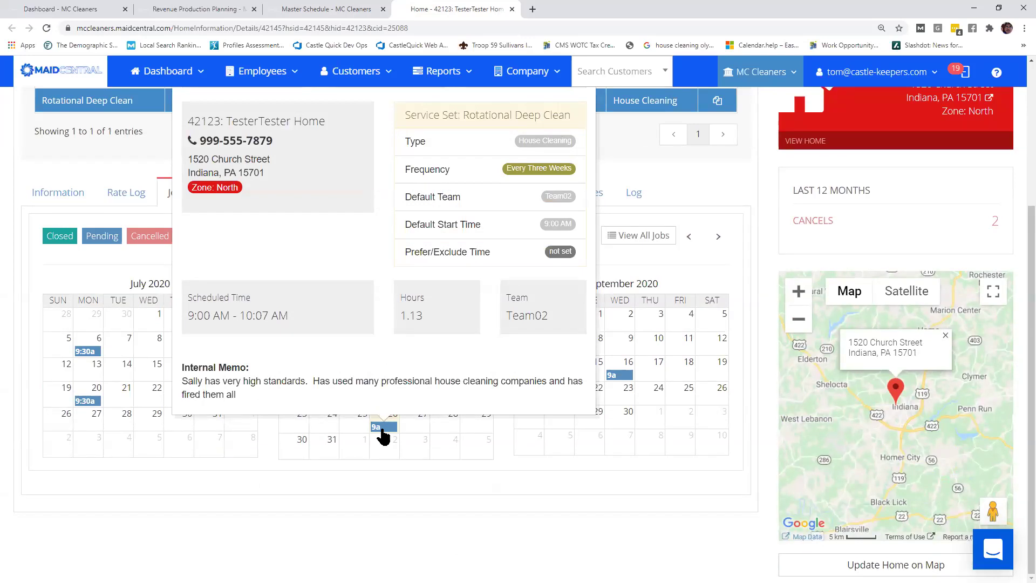
Step: Return to the Wednesday Master Schedule and examine Team02's jobs and the weekly totals below them
{"action": "left_click", "coordinate": [350, 9]}
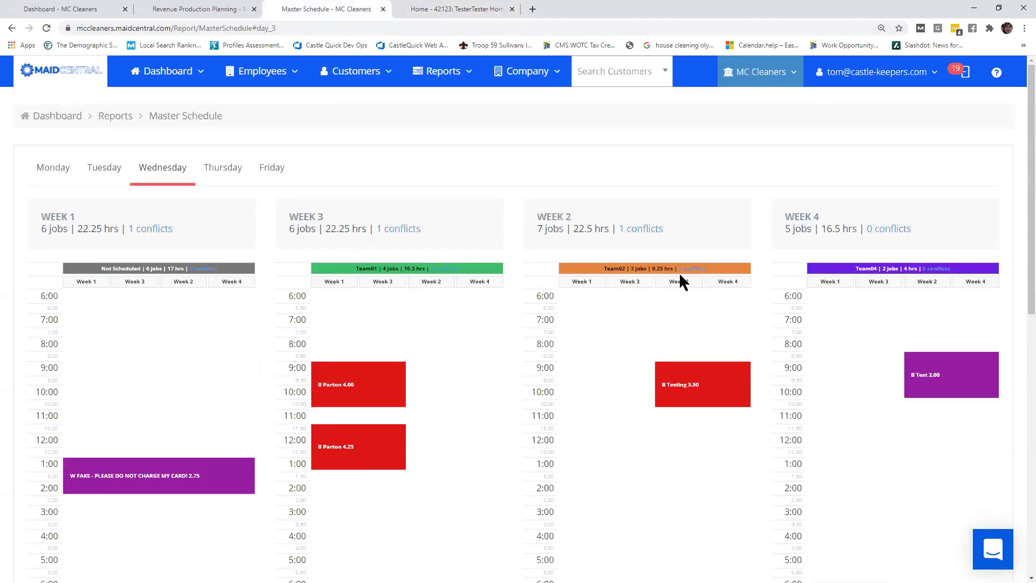
{"action": "mouse_move", "coordinate": [685, 406]}
{"action": "scroll", "coordinate": [689, 393], "scroll_direction": "down", "scroll_amount": 3}
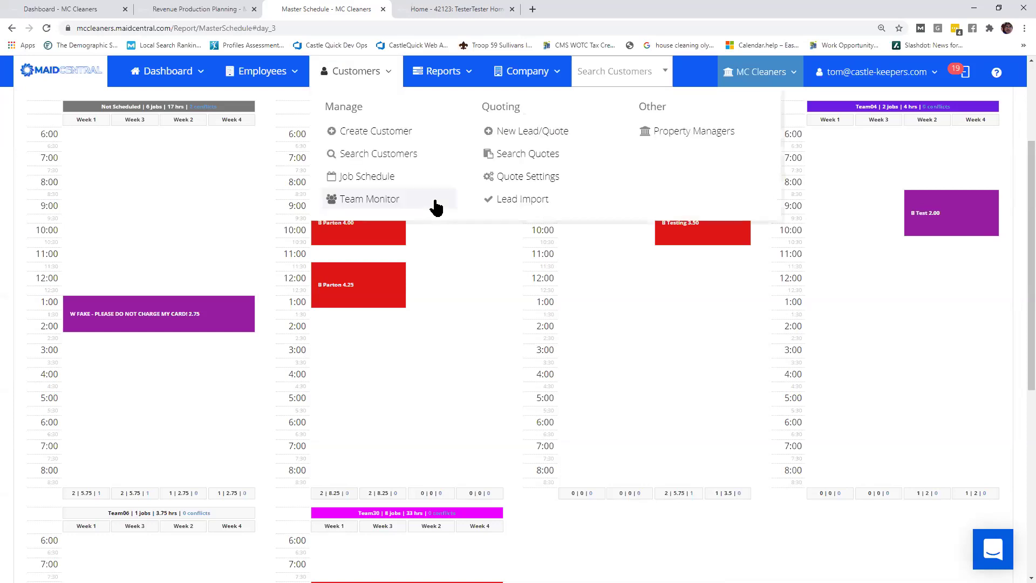
Step: Preview the weekly Not Scheduled job on Wednesday and display the Week 1 conflicts for the Not Scheduled group
{"action": "left_click", "coordinate": [360, 232]}
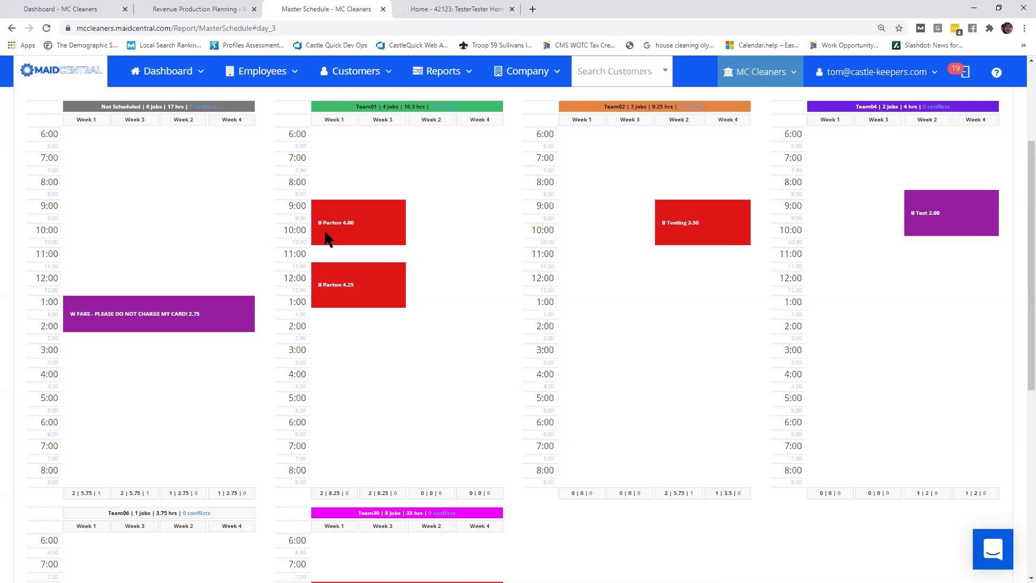
{"action": "mouse_move", "coordinate": [164, 316]}
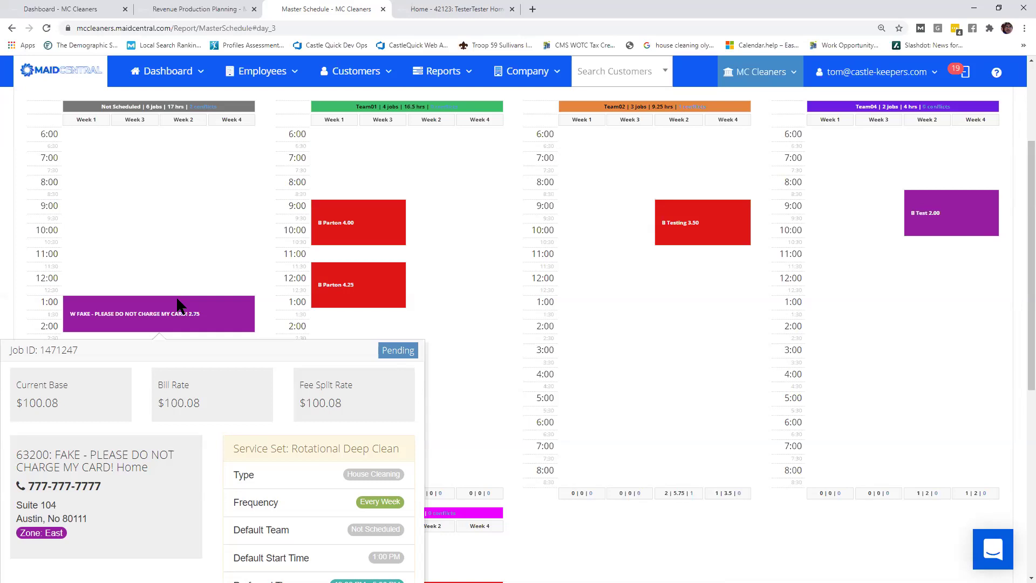
{"action": "scroll", "coordinate": [609, 528], "scroll_direction": "down", "scroll_amount": 3}
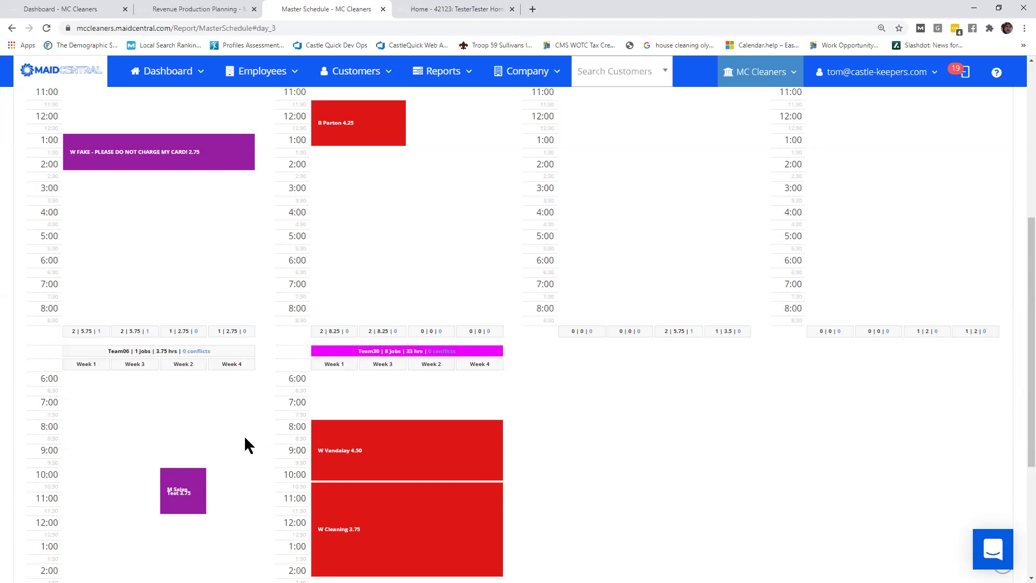
{"action": "scroll", "coordinate": [263, 421], "scroll_direction": "up", "scroll_amount": 4}
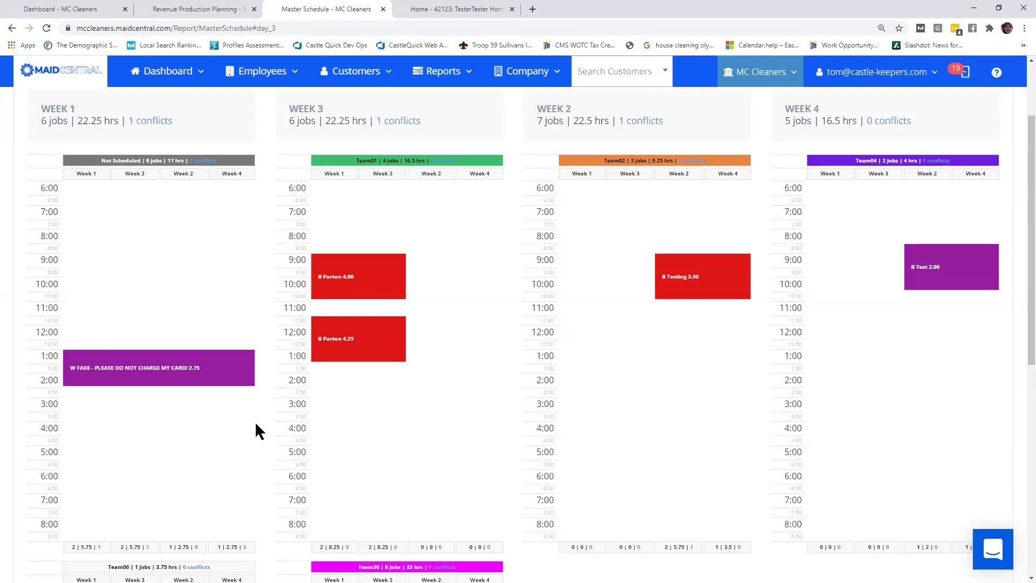
{"action": "scroll", "coordinate": [258, 430], "scroll_direction": "down", "scroll_amount": 1}
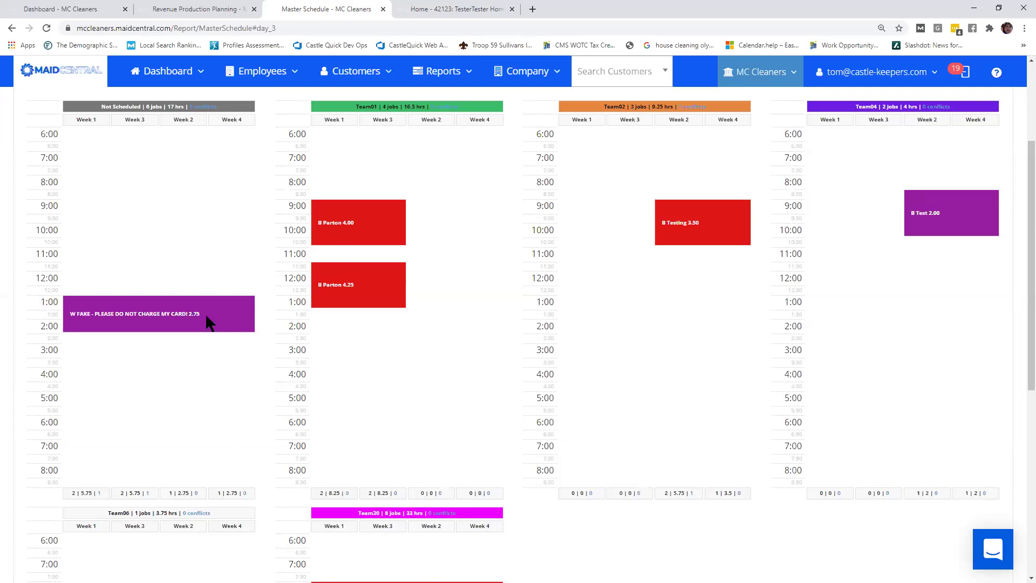
{"action": "left_click", "coordinate": [99, 492]}
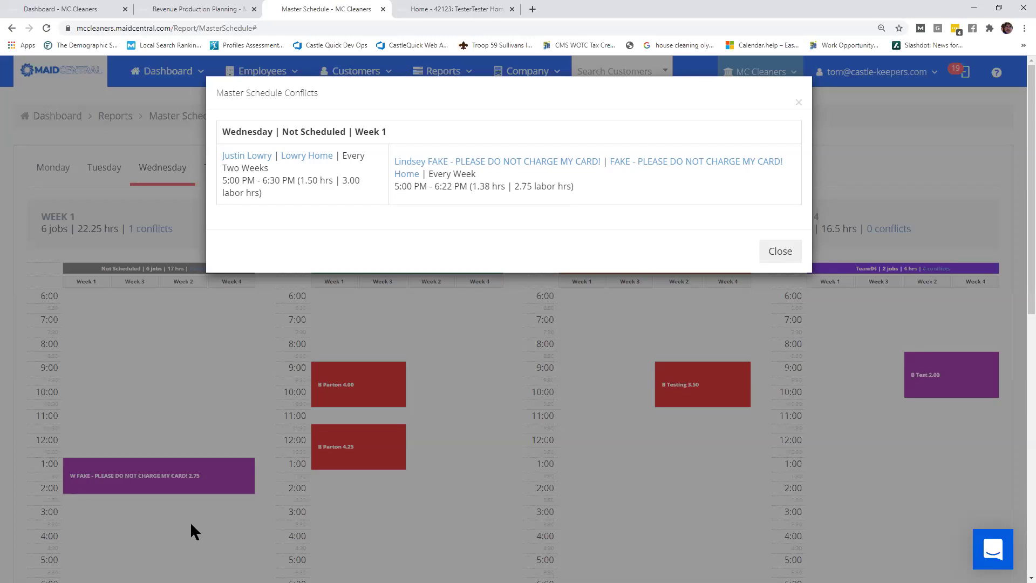
{"action": "scroll", "coordinate": [189, 528], "scroll_direction": "down", "scroll_amount": 2}
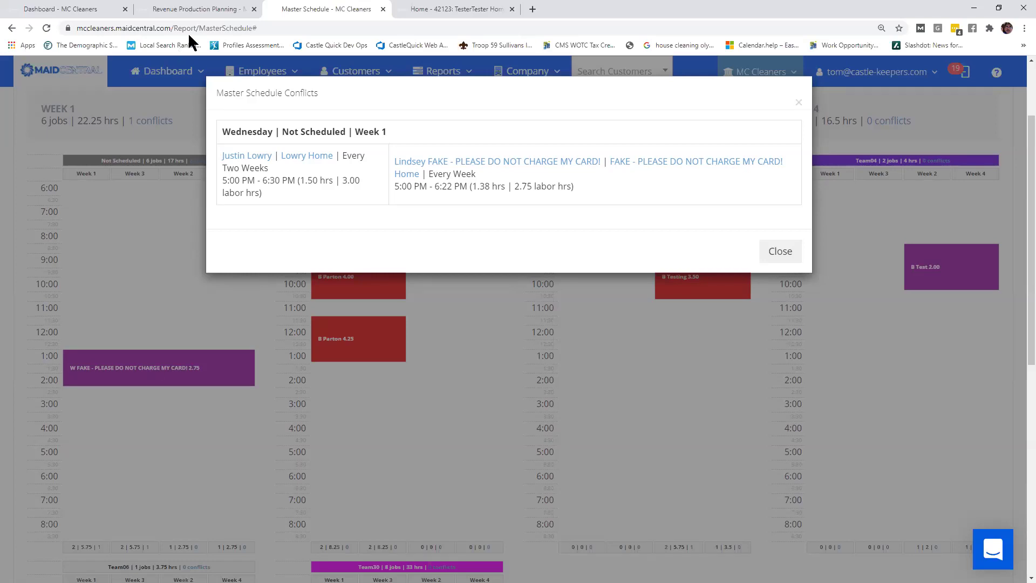
Step: Leave the conflicts list open and bring up the Job Schedule for Wednesday, August 26, 2020 in the dashboard's browser tab
{"action": "left_click", "coordinate": [210, 10]}
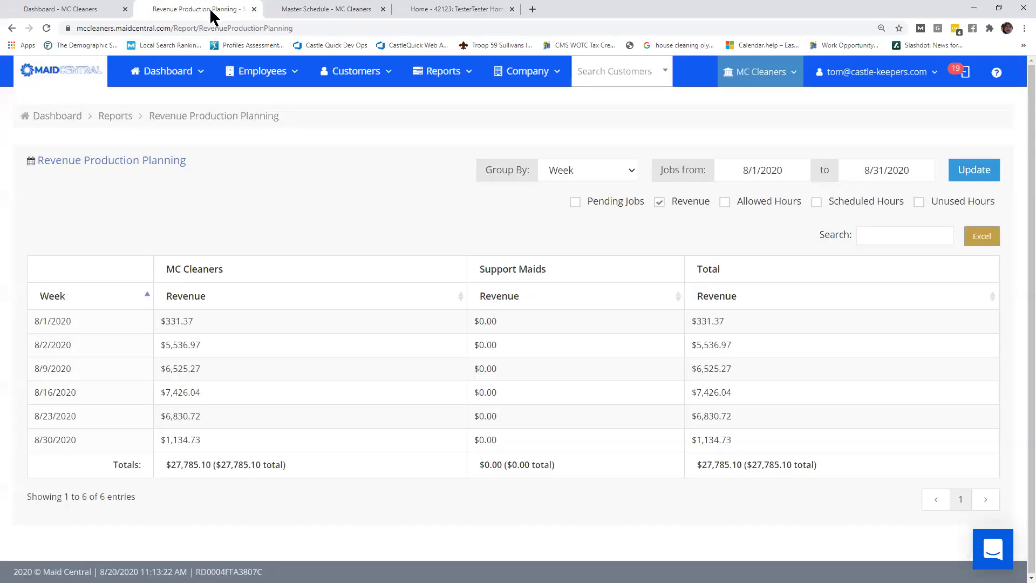
{"action": "left_click", "coordinate": [87, 9]}
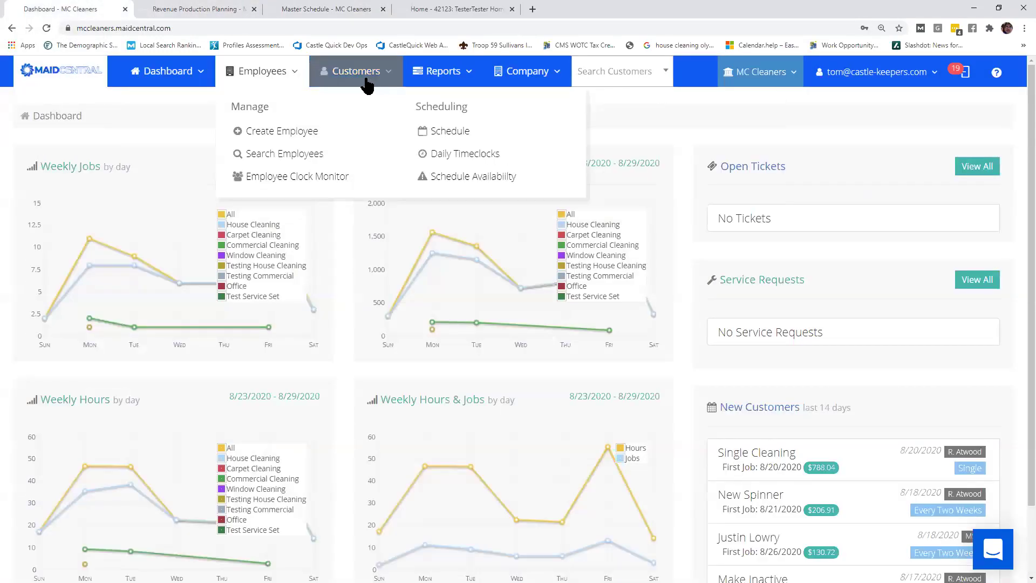
{"action": "mouse_move", "coordinate": [427, 74]}
{"action": "mouse_move", "coordinate": [364, 82]}
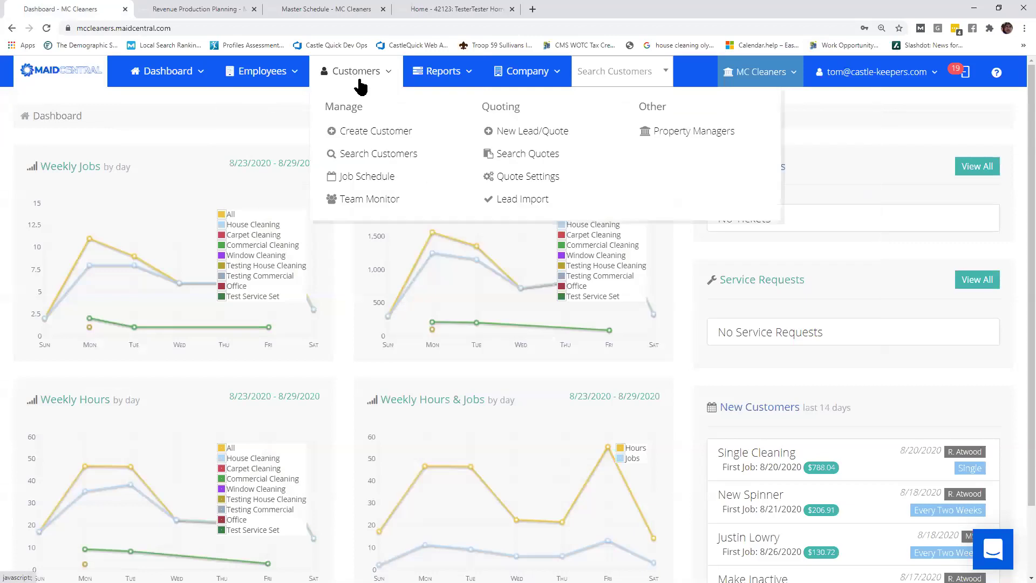
{"action": "left_click", "coordinate": [349, 181]}
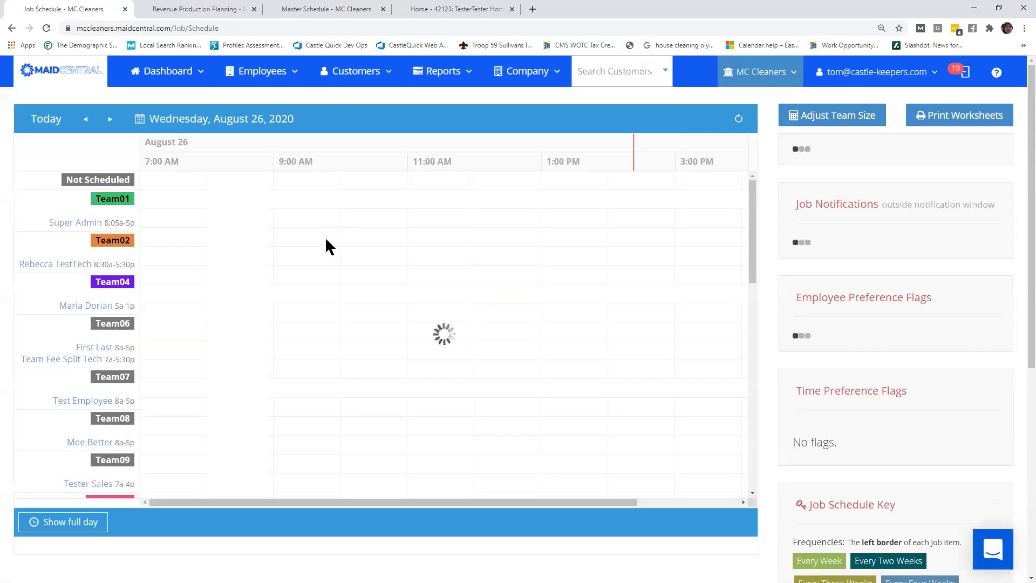
Step: Move Team01's 9:00 AM job to 11:00 AM on August 26 so it overlaps the team's 11:30 AM job
{"action": "mouse_move", "coordinate": [339, 313]}
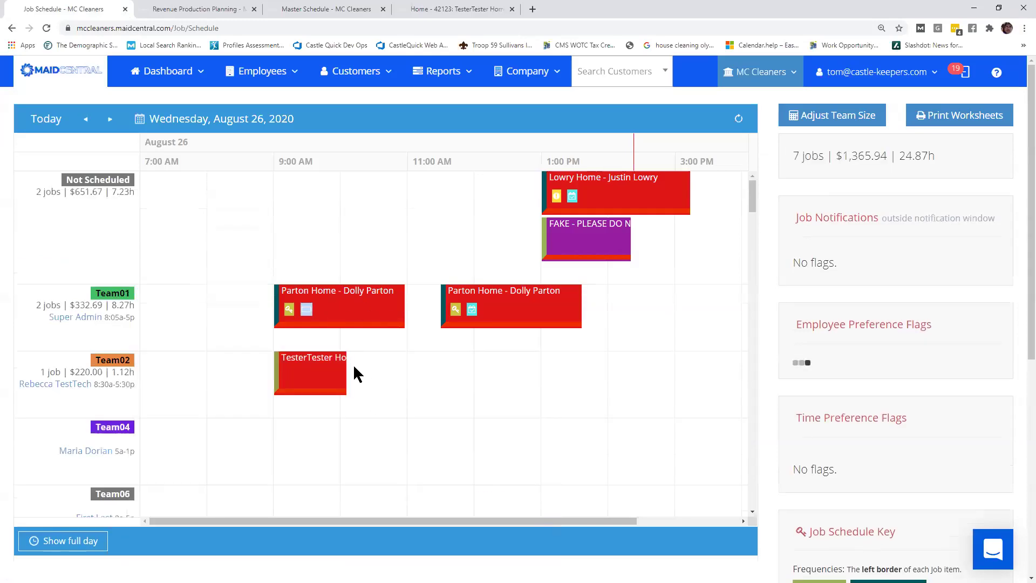
{"action": "left_click_drag", "start_coordinate": [336, 324], "coordinate": [471, 351]}
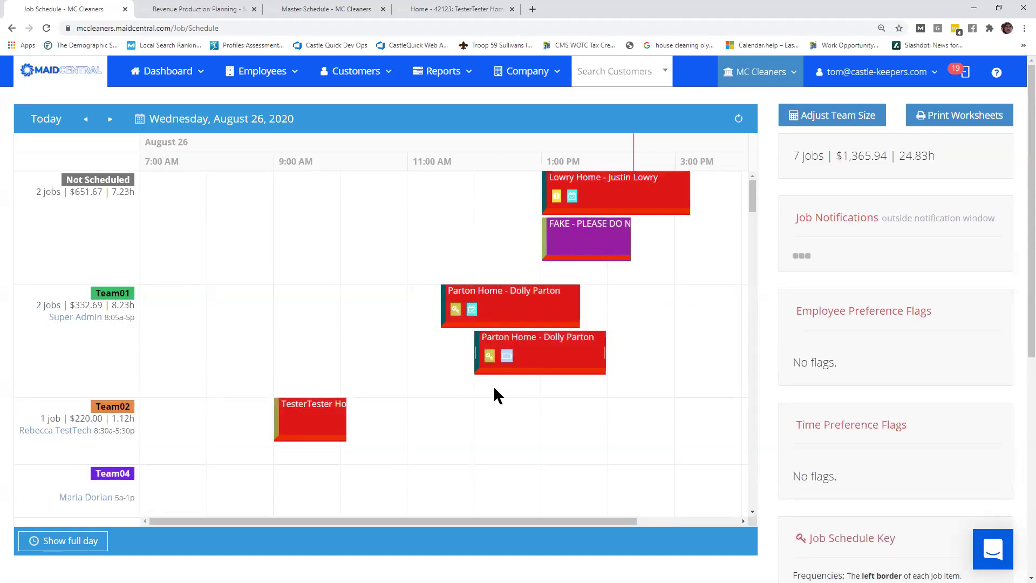
{"action": "left_click_drag", "start_coordinate": [505, 367], "coordinate": [467, 382]}
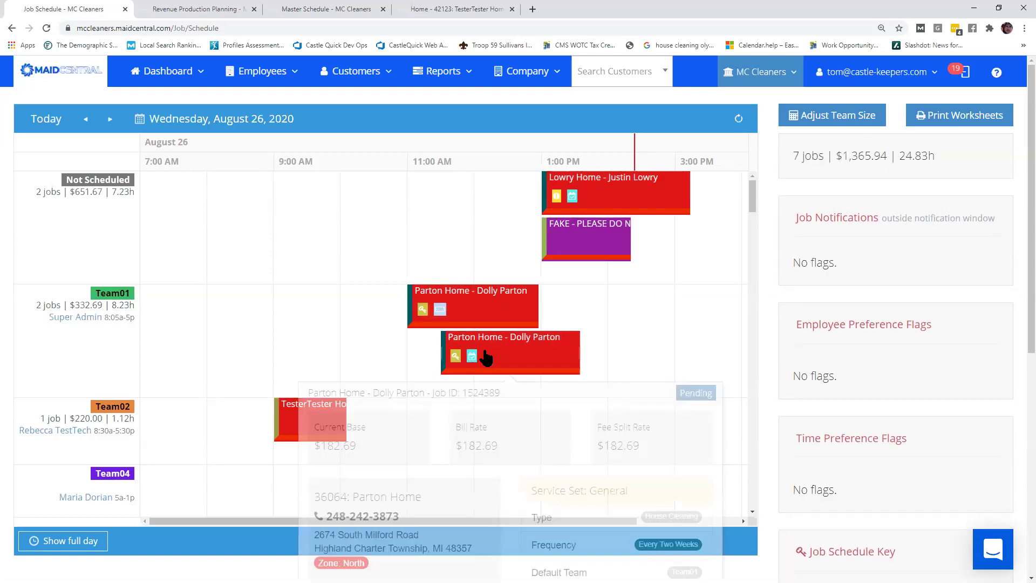
{"action": "left_click_drag", "start_coordinate": [501, 361], "coordinate": [467, 369]}
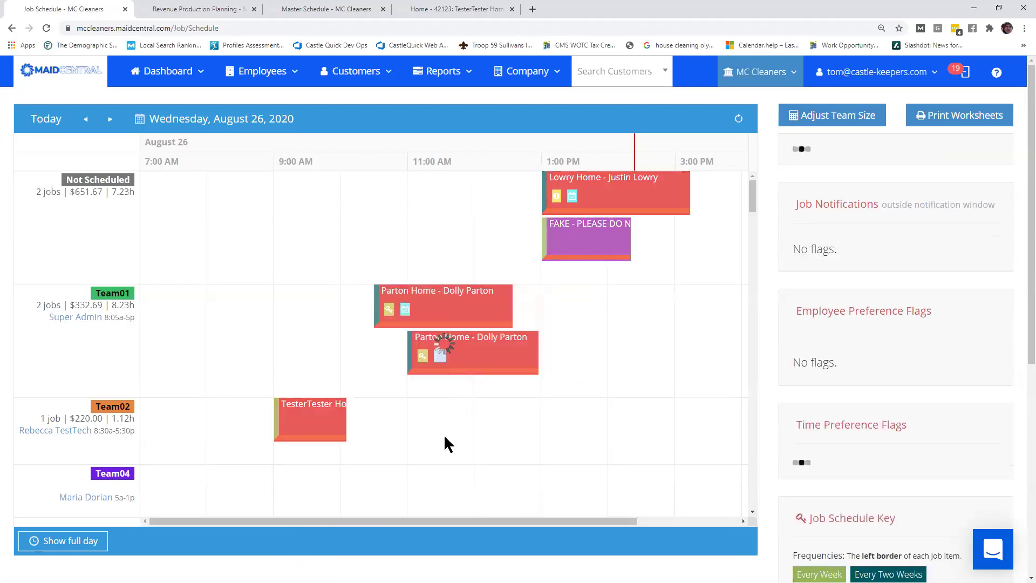
{"action": "left_click_drag", "start_coordinate": [435, 354], "coordinate": [494, 310]}
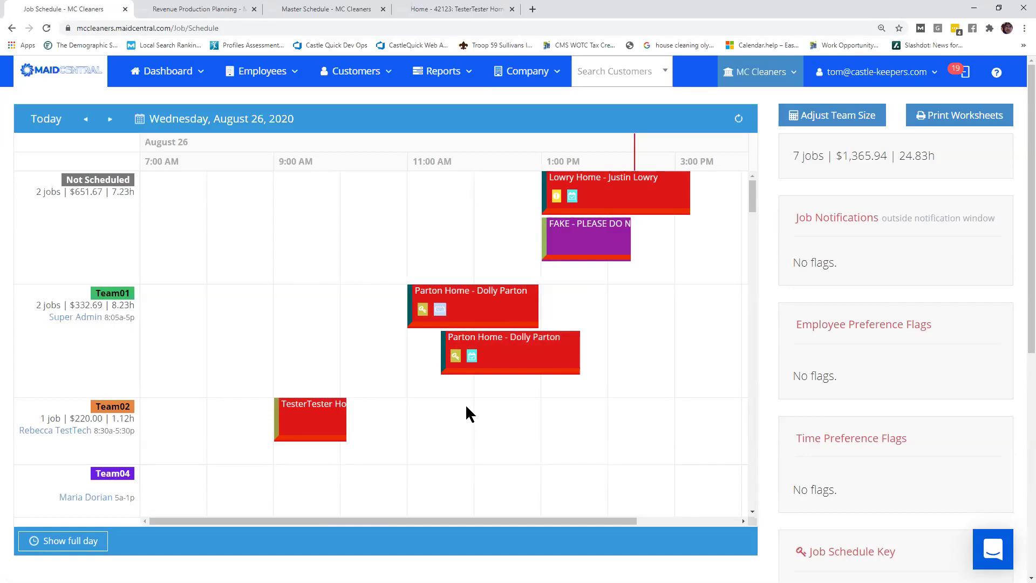
{"action": "scroll", "coordinate": [455, 398], "scroll_direction": "down", "scroll_amount": 8}
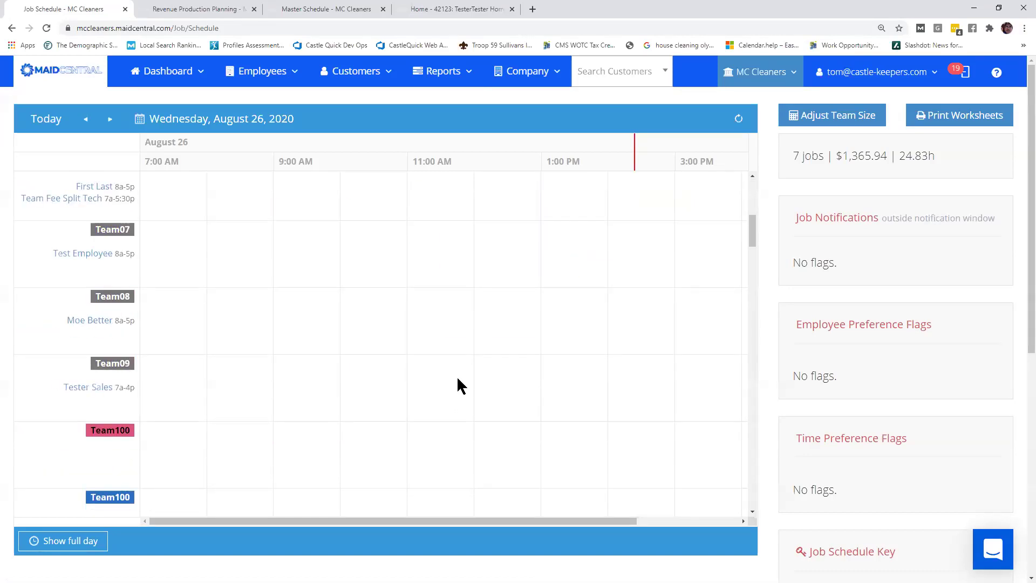
{"action": "scroll", "coordinate": [456, 378], "scroll_direction": "up", "scroll_amount": 8}
Step: Return to the Master Schedule, close the conflicts list, and view the details of Team01's 9:00 AM job without changes
{"action": "left_click", "coordinate": [326, 9]}
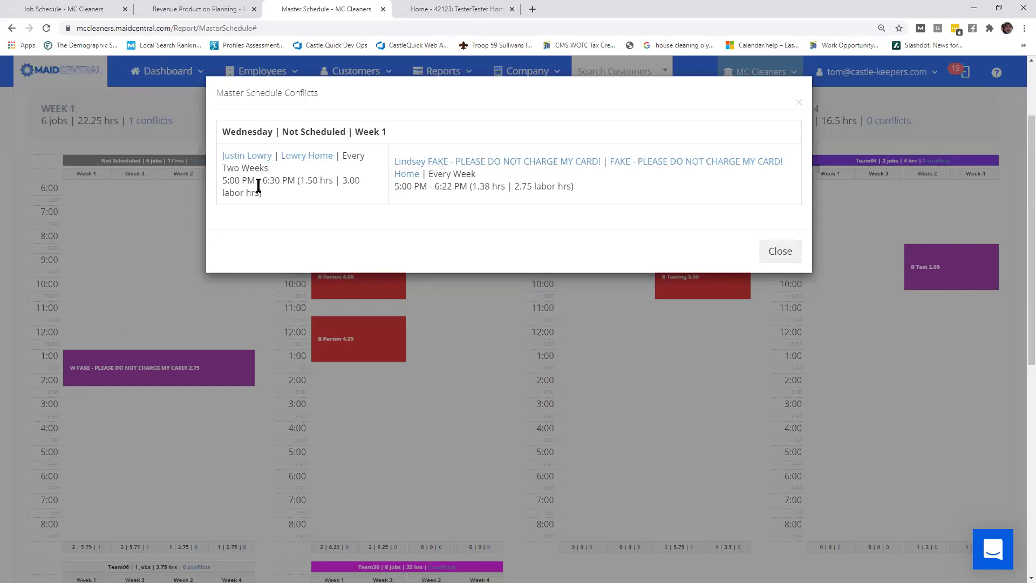
{"action": "left_click", "coordinate": [791, 255]}
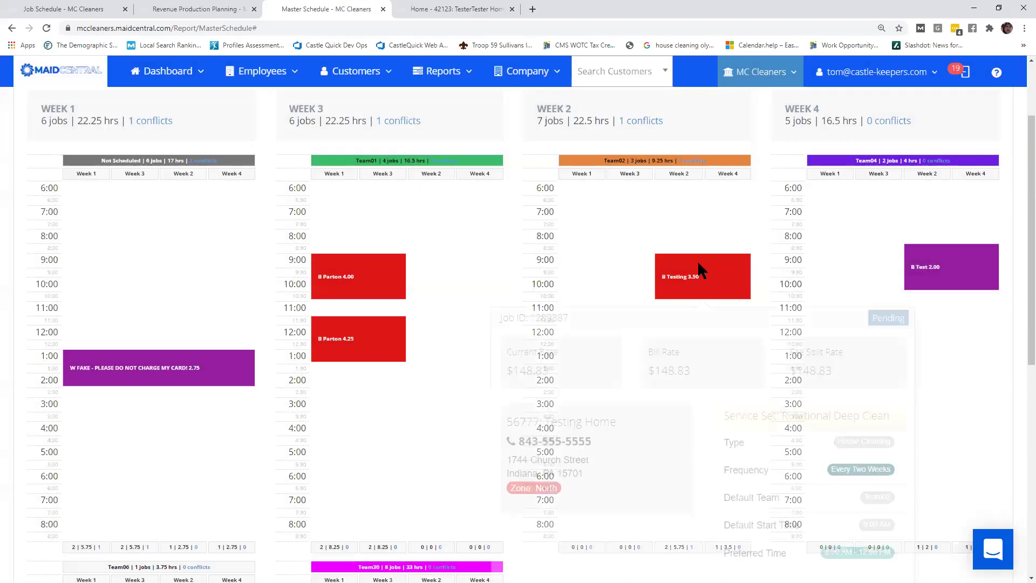
{"action": "left_click", "coordinate": [369, 275]}
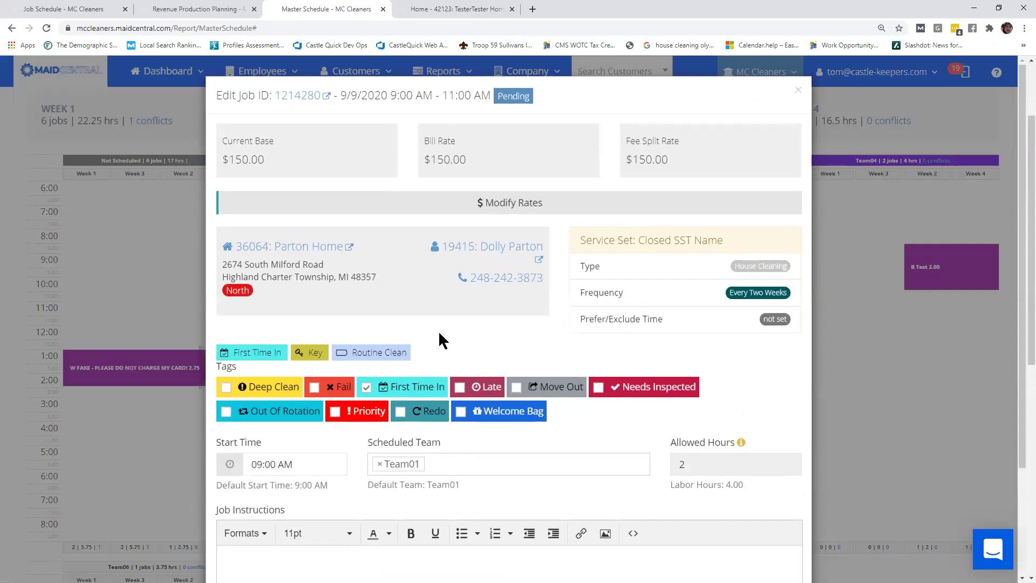
{"action": "left_click", "coordinate": [797, 92]}
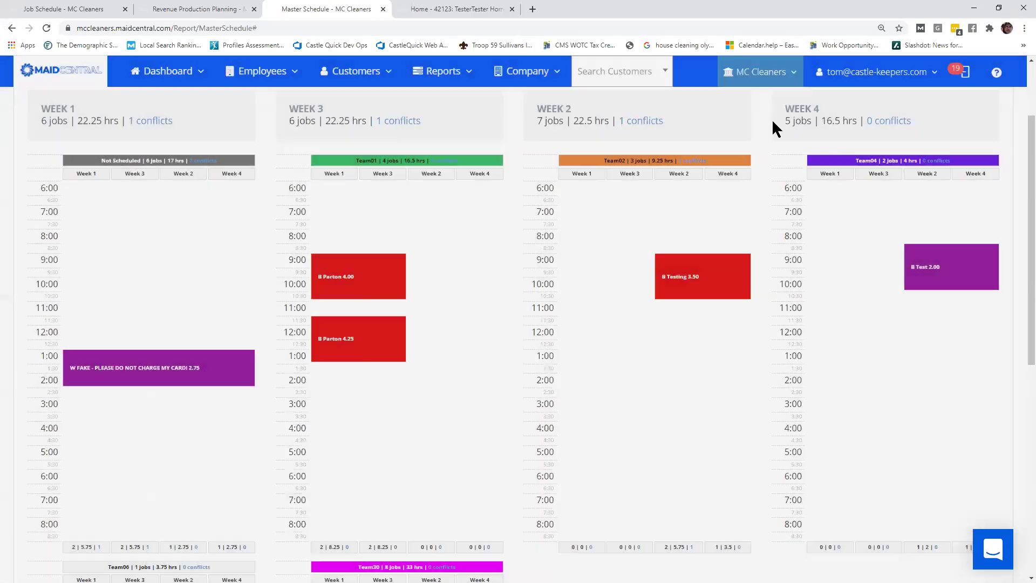
Step: Preview the rates, frequency, default team and start time of Team01's 9:00 AM Wednesday job and compare it with the team's other job
{"action": "mouse_move", "coordinate": [383, 271]}
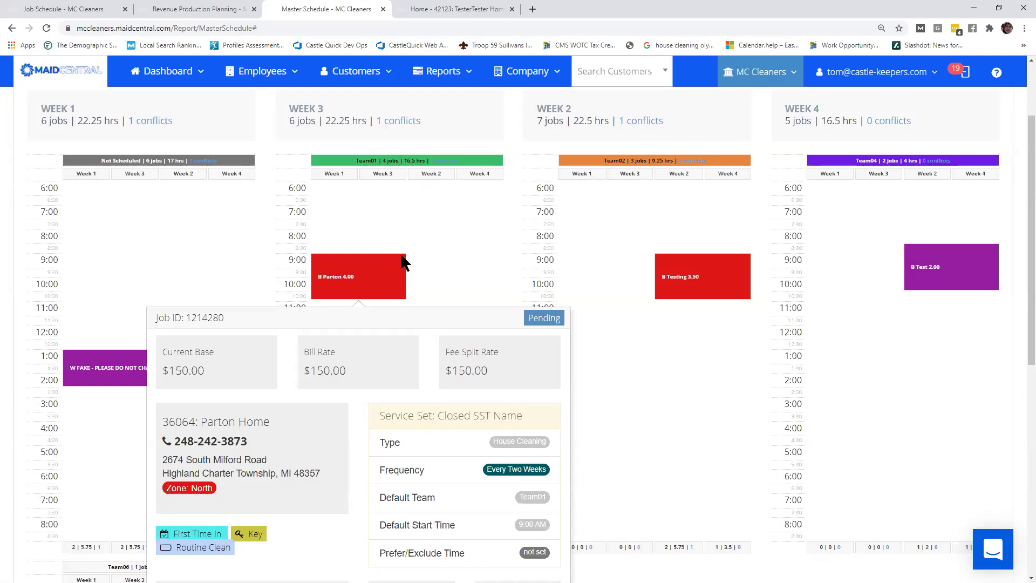
{"action": "scroll", "coordinate": [415, 250], "scroll_direction": "down", "scroll_amount": 1}
{"action": "scroll", "coordinate": [420, 248], "scroll_direction": "down", "scroll_amount": 1}
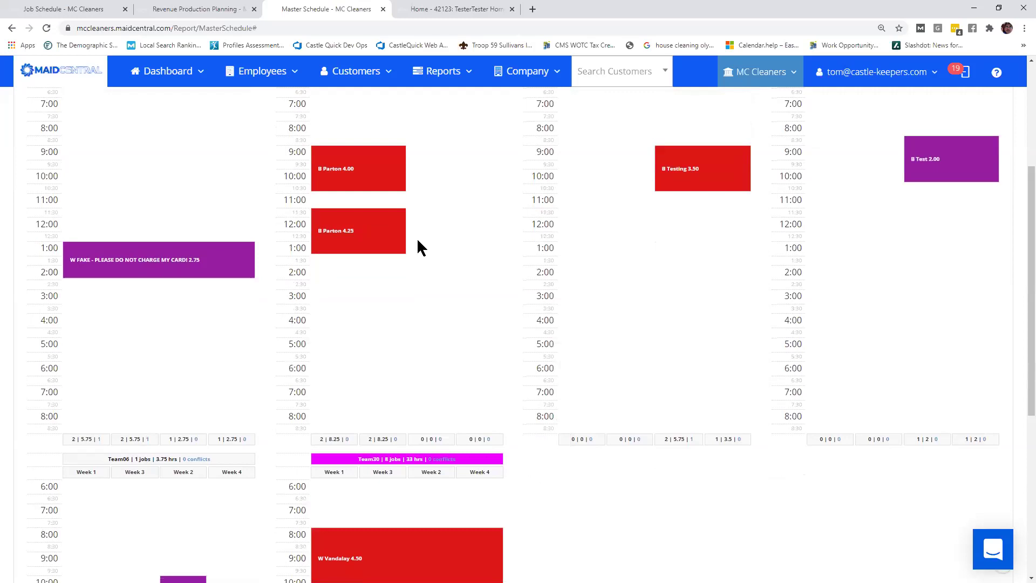
{"action": "mouse_move", "coordinate": [392, 172]}
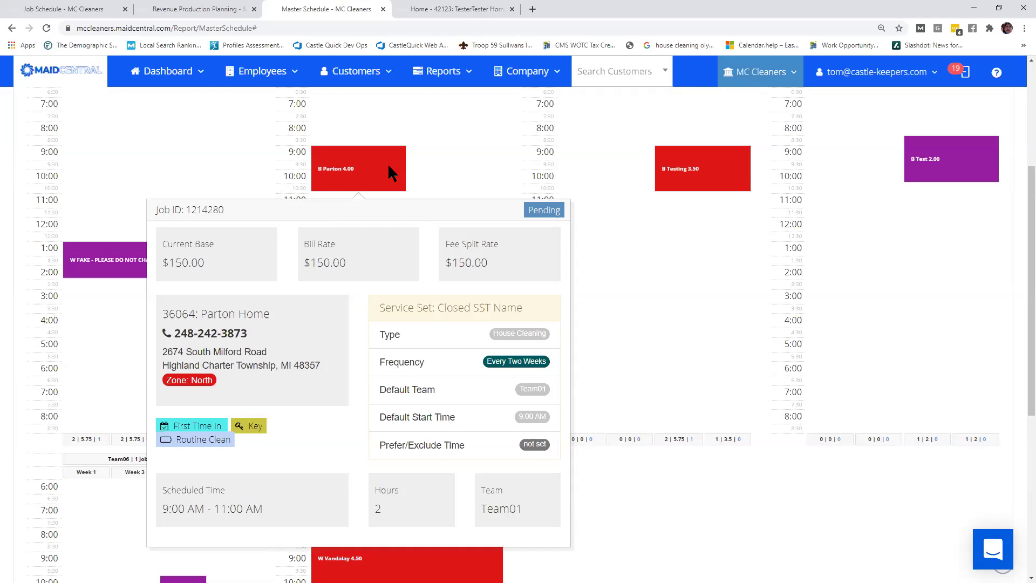
{"action": "scroll", "coordinate": [608, 252], "scroll_direction": "up", "scroll_amount": 4}
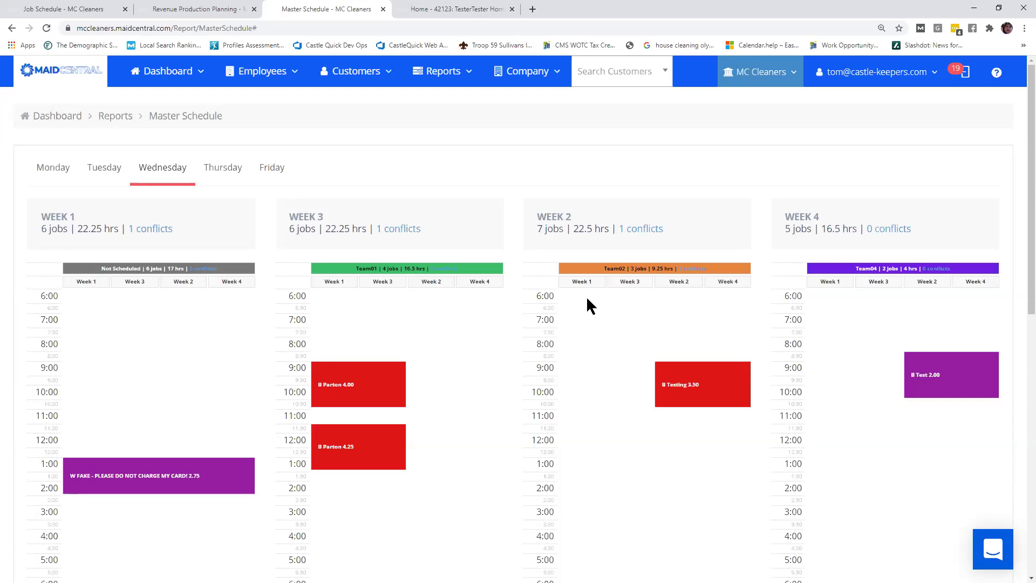
{"action": "mouse_move", "coordinate": [387, 385]}
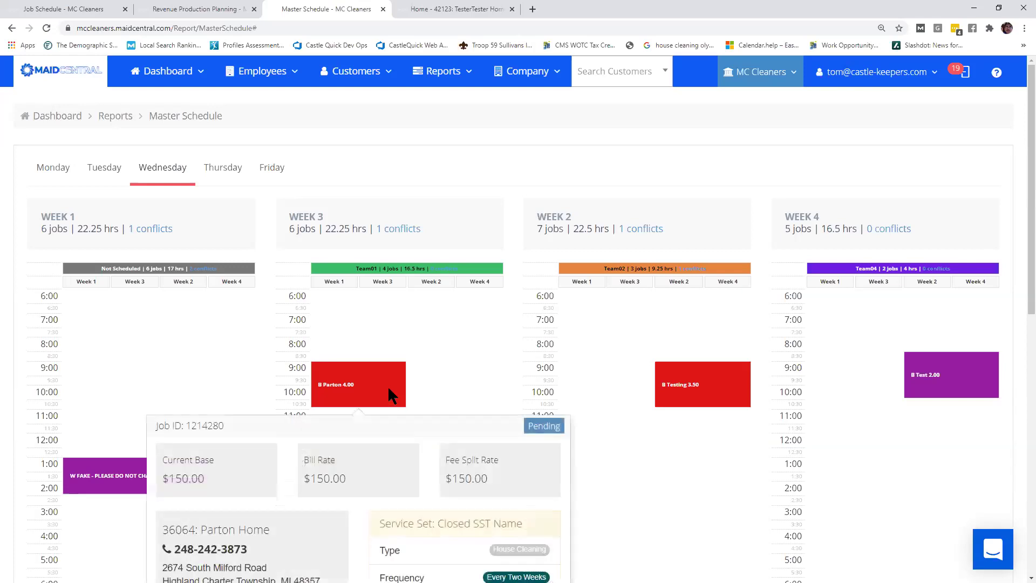
{"action": "scroll", "coordinate": [391, 381], "scroll_direction": "down", "scroll_amount": 3}
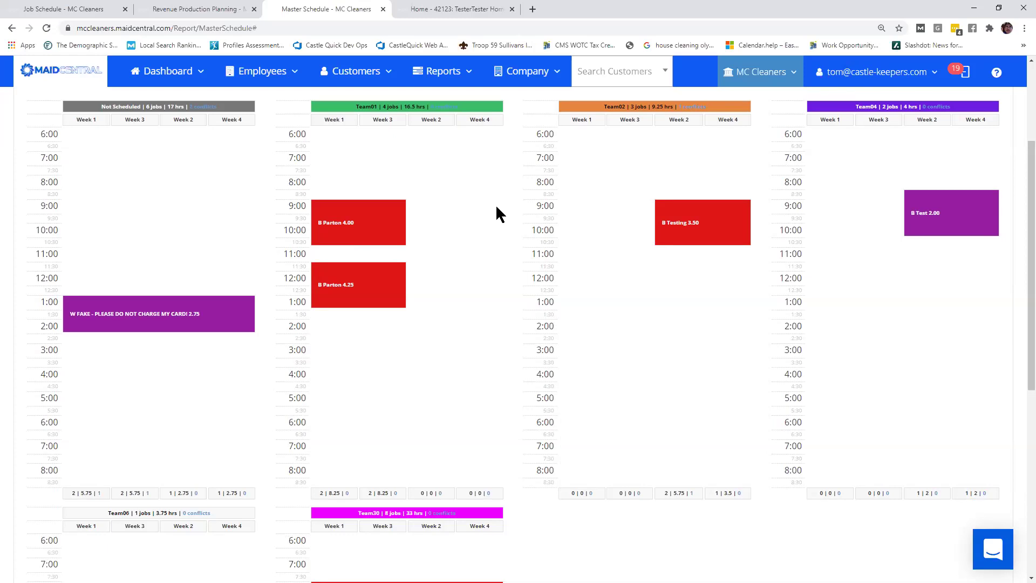
{"action": "mouse_move", "coordinate": [395, 223]}
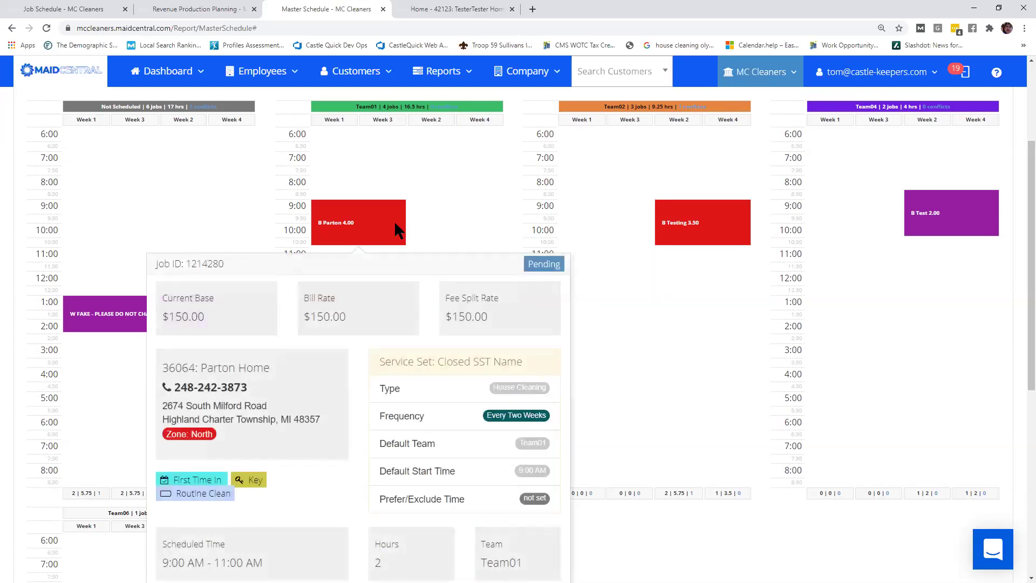
{"action": "scroll", "coordinate": [409, 212], "scroll_direction": "down", "scroll_amount": 1}
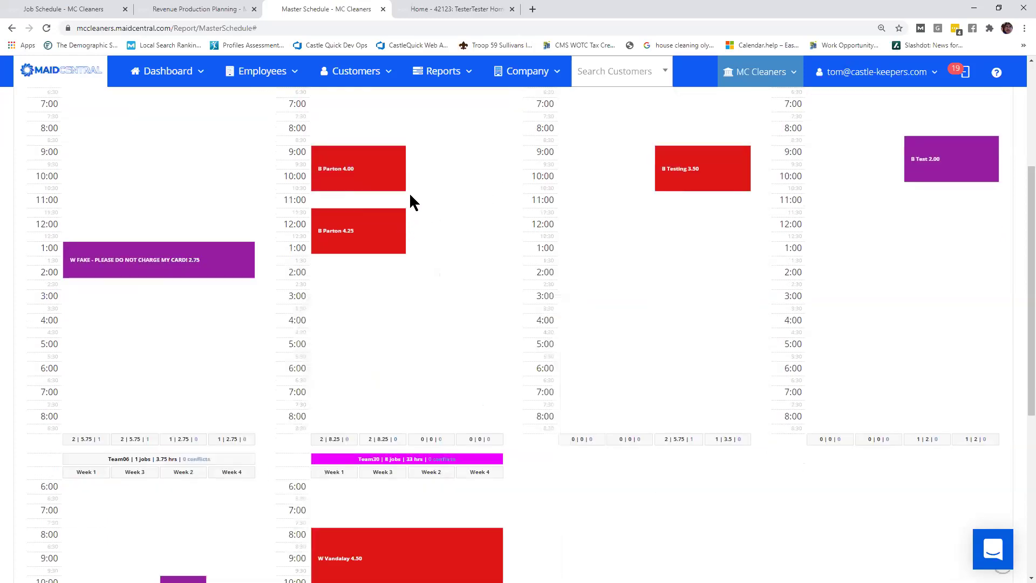
{"action": "mouse_move", "coordinate": [387, 188]}
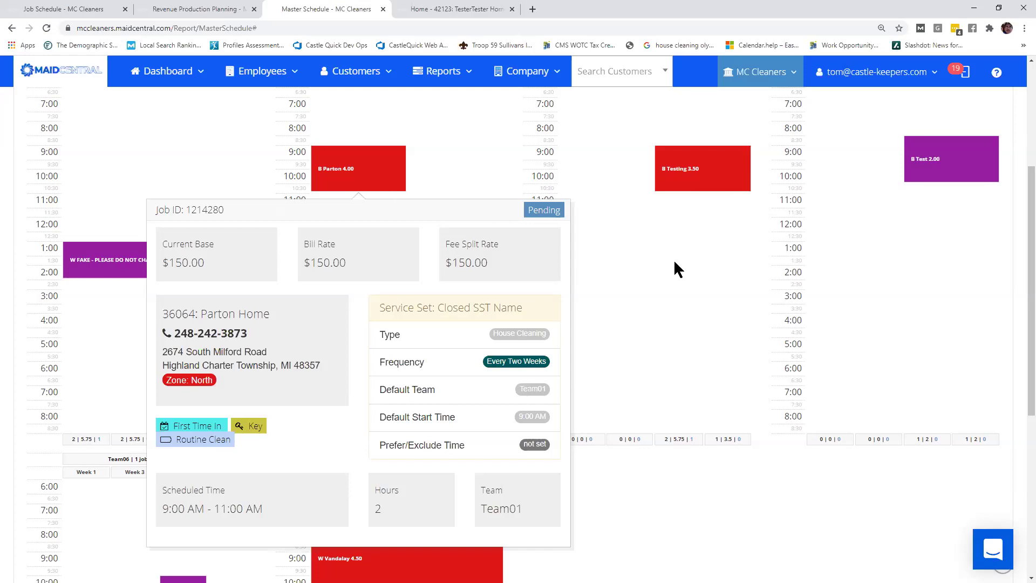
Step: Display the Thursday Master Schedule, followed by the Friday one, to compare their weekly job loads and conflicts
{"action": "scroll", "coordinate": [878, 437], "scroll_direction": "up", "scroll_amount": 1}
{"action": "scroll", "coordinate": [879, 436], "scroll_direction": "up", "scroll_amount": 3}
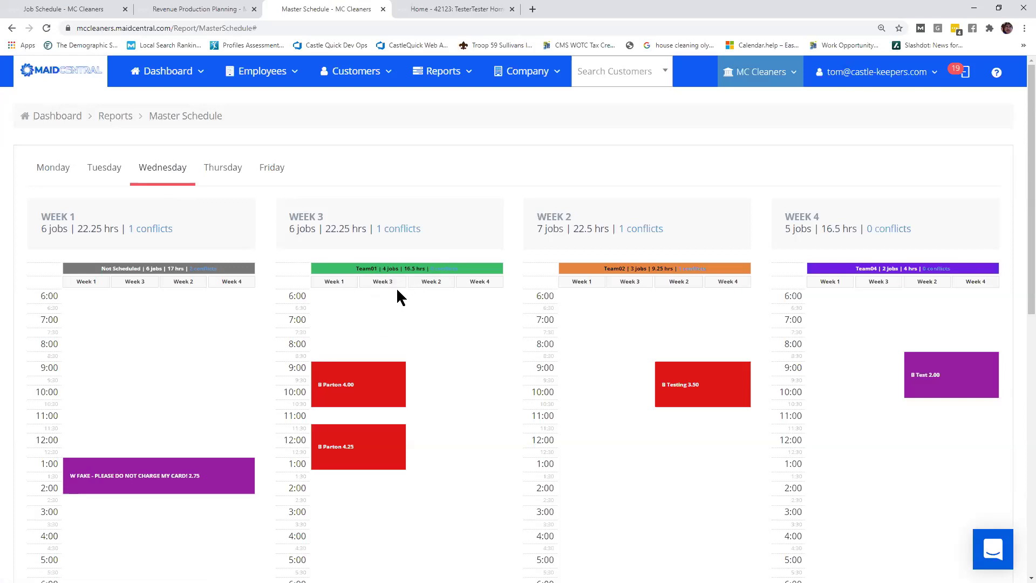
{"action": "left_click", "coordinate": [219, 168]}
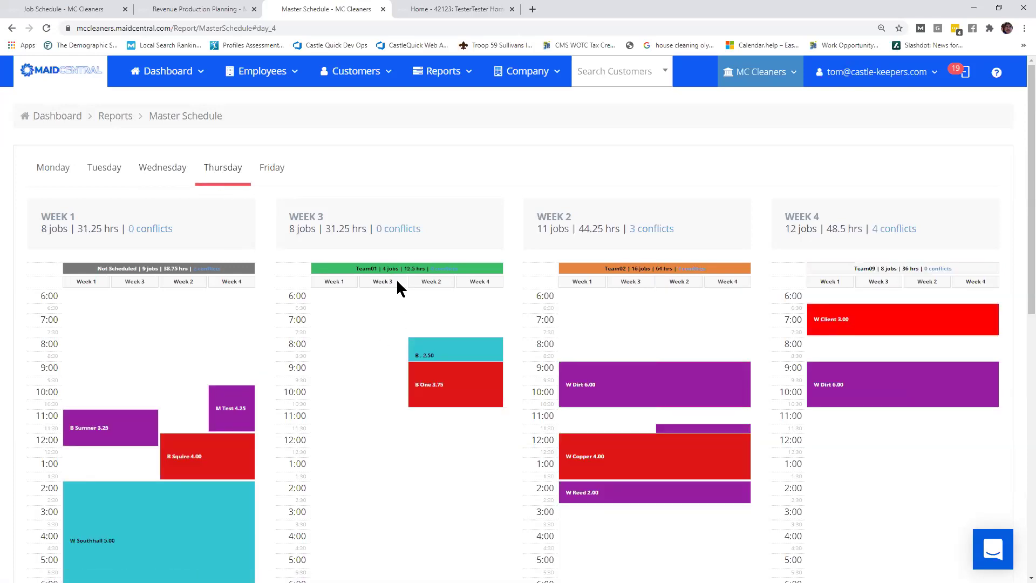
{"action": "left_click", "coordinate": [271, 169]}
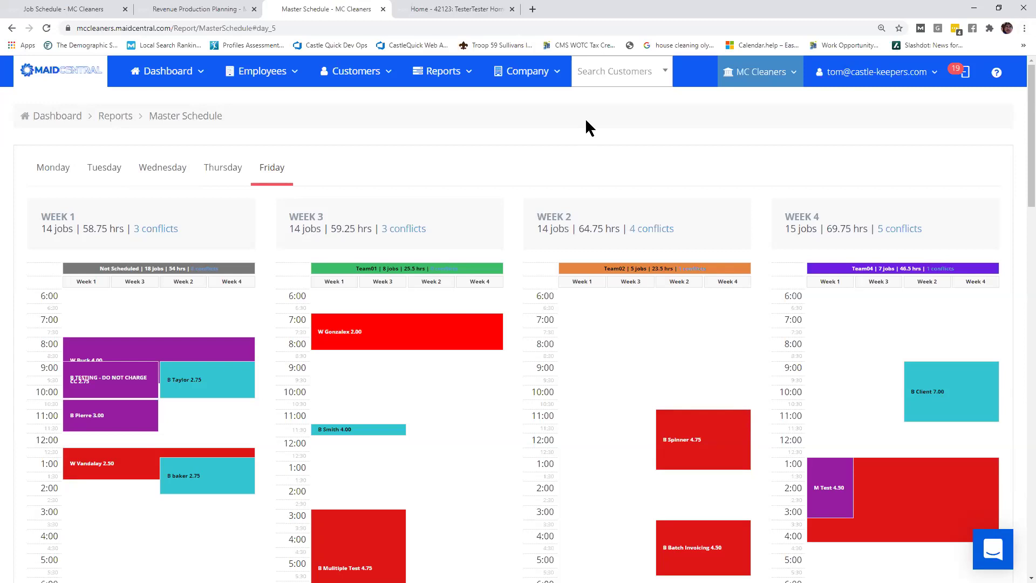
Step: Highlight Team01's Week 3, Week 4, Week 1 and Week 2 column headings in turn on the Friday schedule
{"action": "left_click_drag", "start_coordinate": [371, 277], "coordinate": [393, 275]}
{"action": "left_click_drag", "start_coordinate": [467, 280], "coordinate": [488, 276]}
{"action": "left_click_drag", "start_coordinate": [322, 279], "coordinate": [345, 280]}
{"action": "left_click_drag", "start_coordinate": [422, 281], "coordinate": [446, 280]}
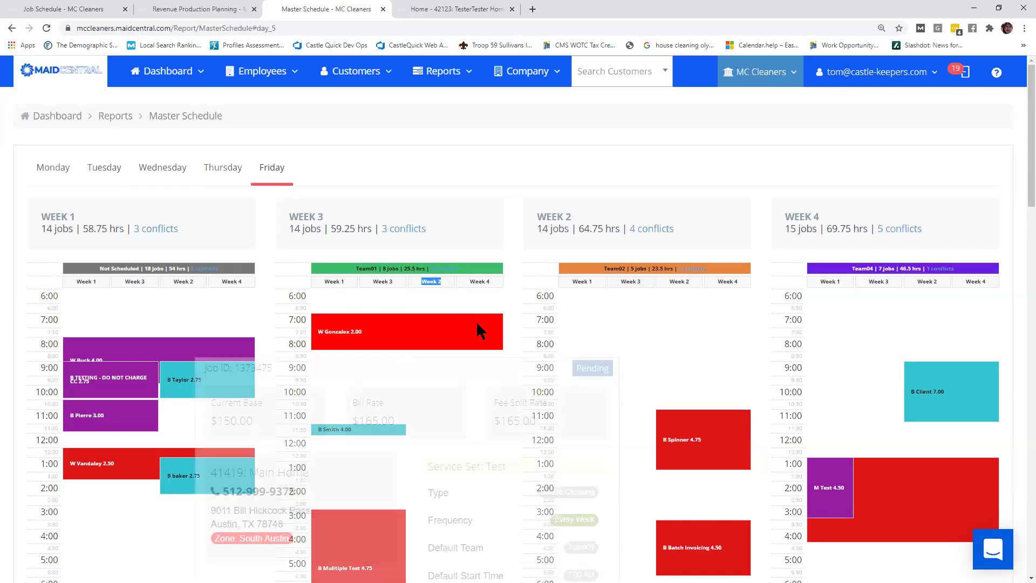